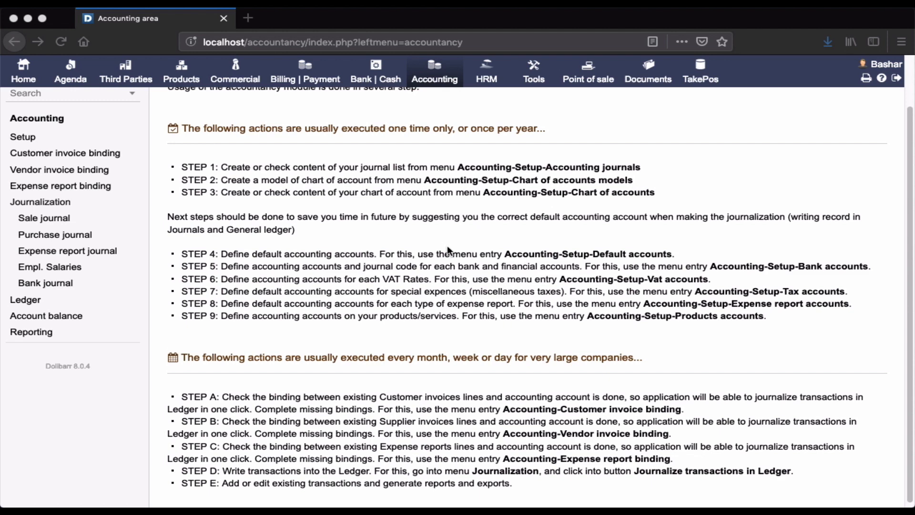
# Step: Open the default accounts page in the accounting setup
pyautogui.click(26, 139)
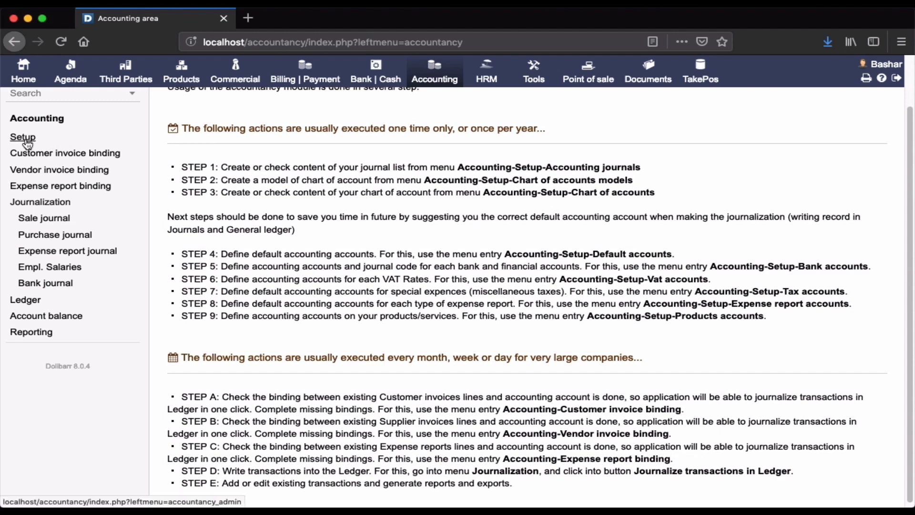
pyautogui.click(24, 138)
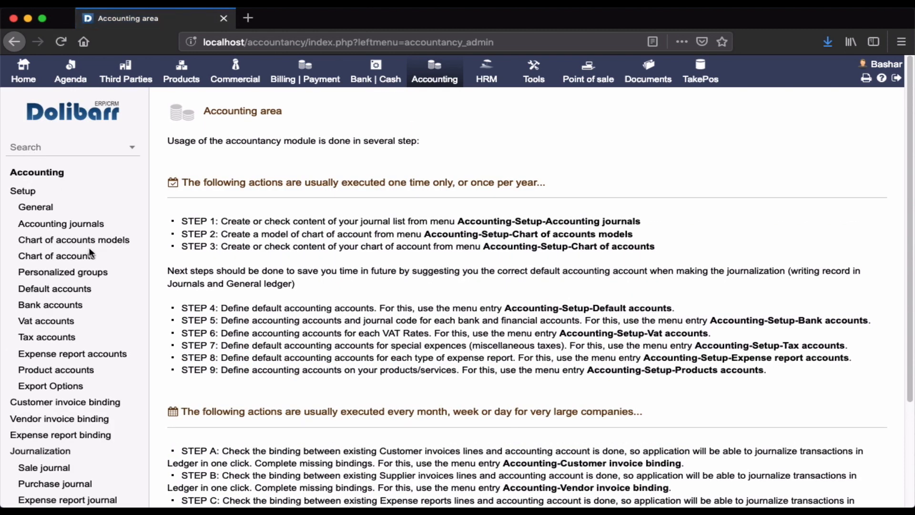
pyautogui.click(80, 289)
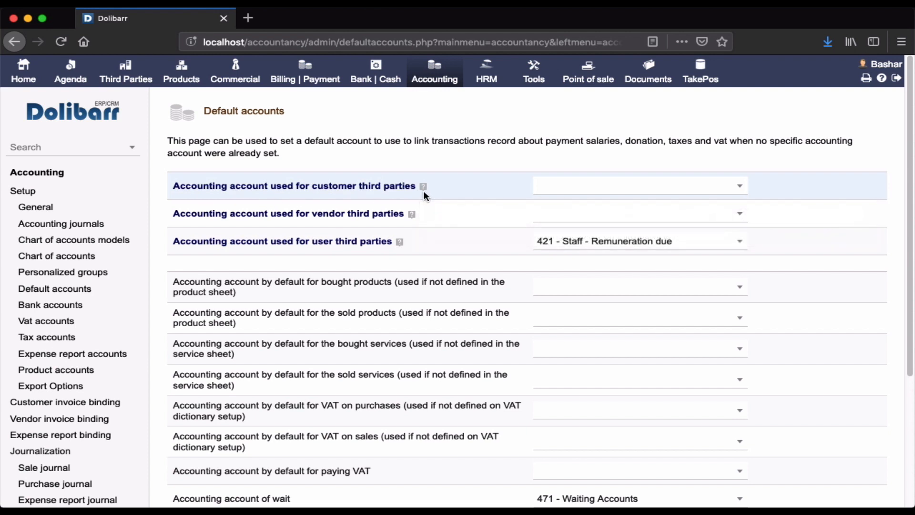
# Step: Set the accounting account used for customer third parties to 411 - Customers
pyautogui.moveTo(424, 190)
pyautogui.click(572, 191)
pyautogui.write('cust')
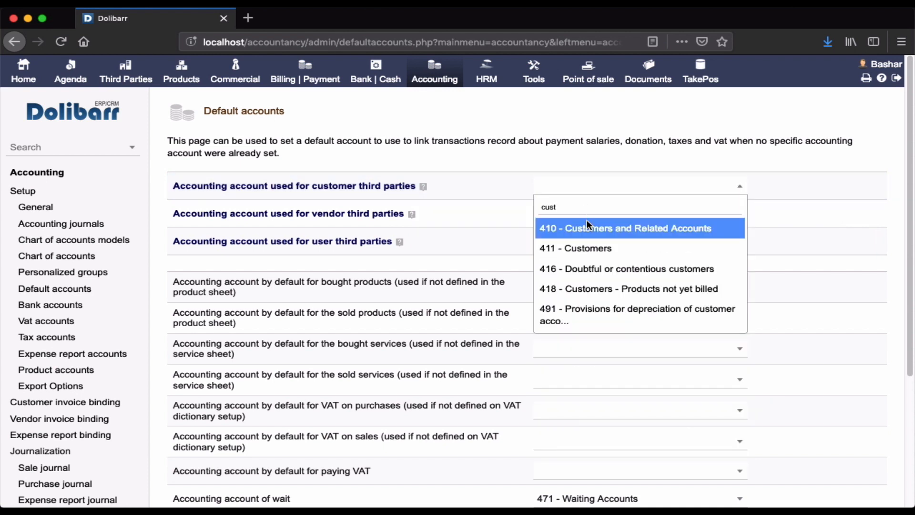
pyautogui.click(625, 252)
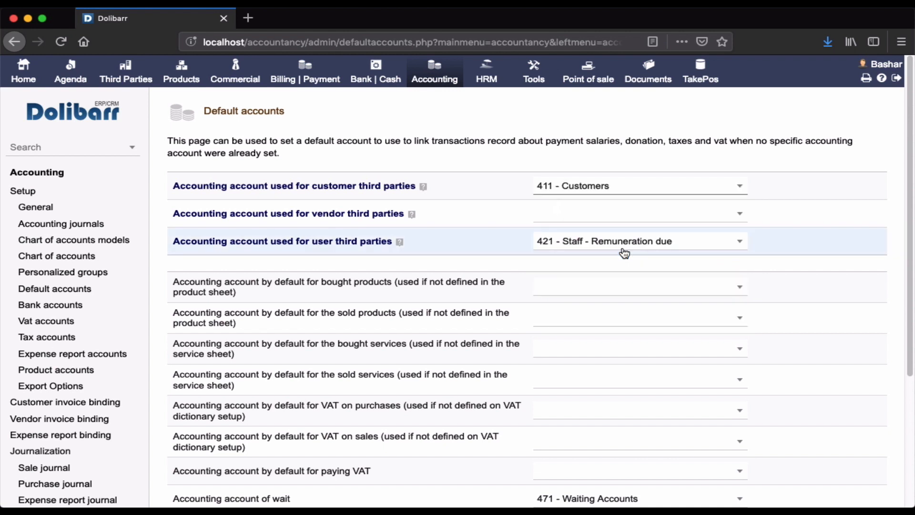
pyautogui.click(640, 189)
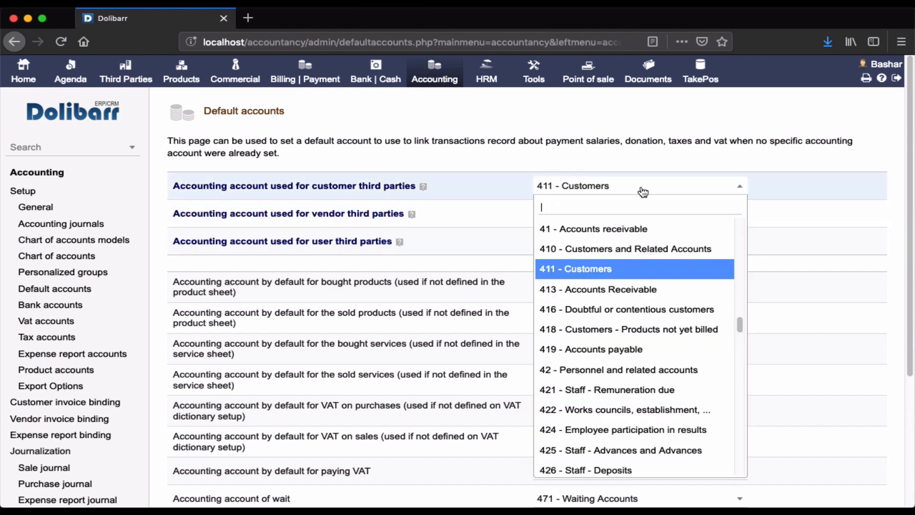
pyautogui.click(494, 213)
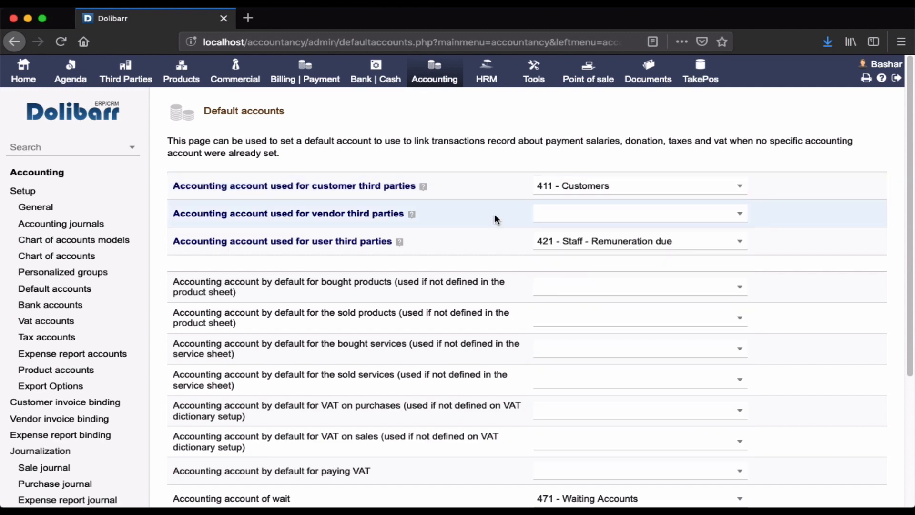
# Step: Set the accounting account used for vendor third parties to 401 - Suppliers
pyautogui.click(605, 214)
pyautogui.write('supp')
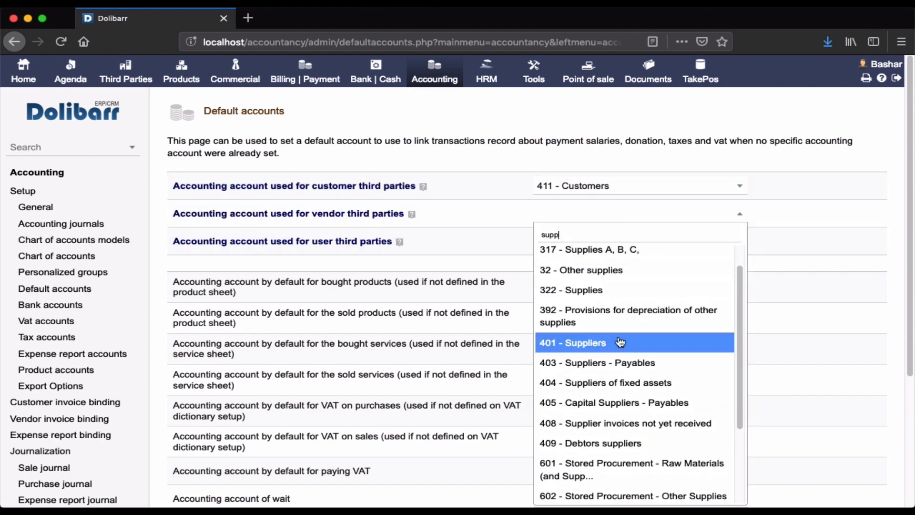
pyautogui.click(619, 344)
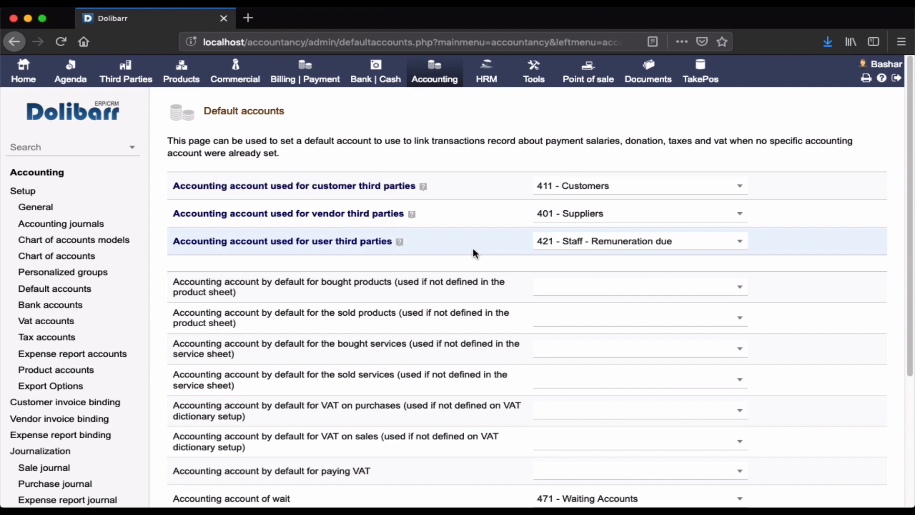
# Step: Look over the remaining default accounts and save the default accounts setup
pyautogui.scroll(-4, 526, 276)
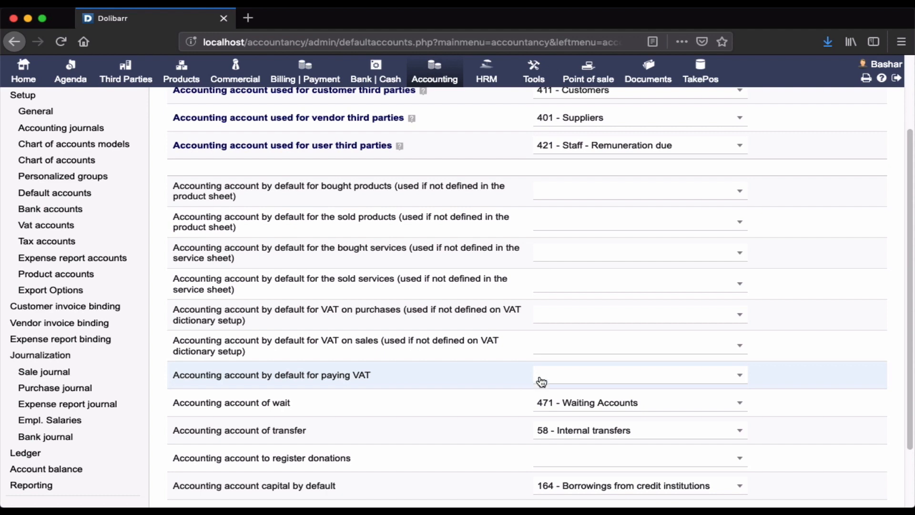
pyautogui.scroll(-3, 537, 381)
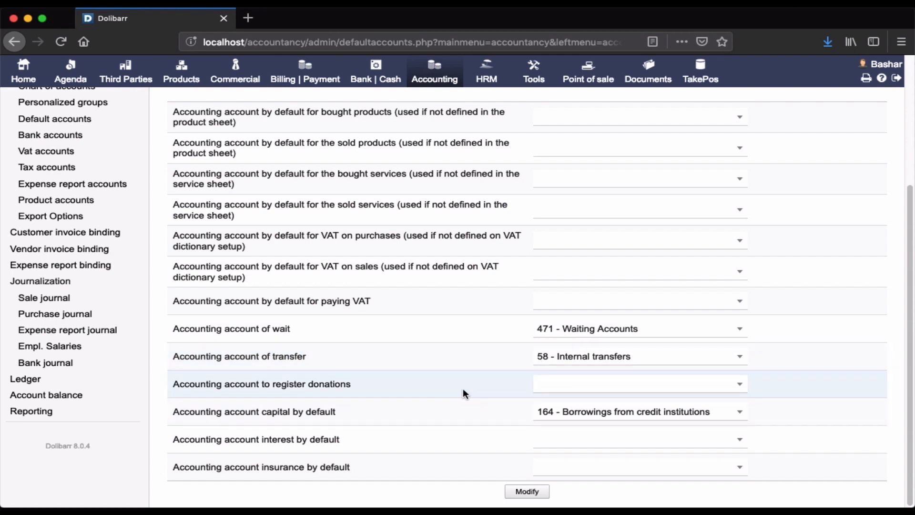
pyautogui.scroll(-1, 465, 400)
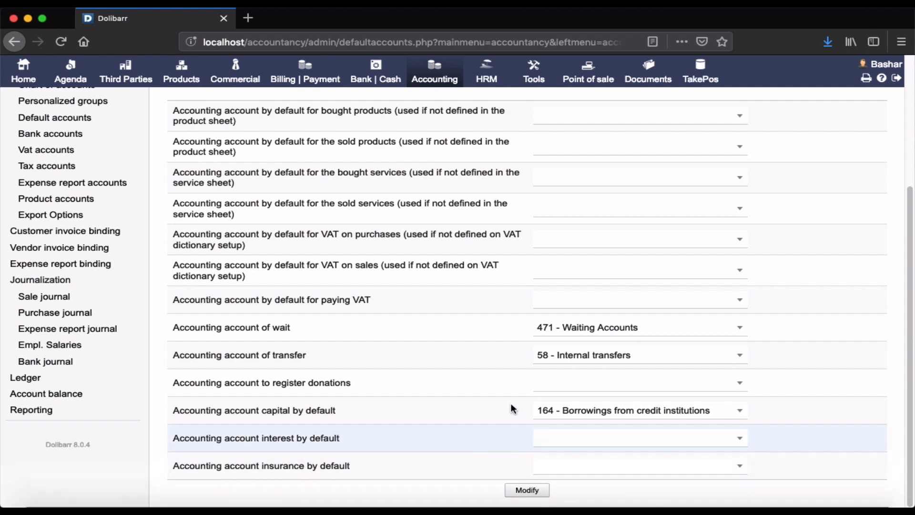
pyautogui.click(526, 491)
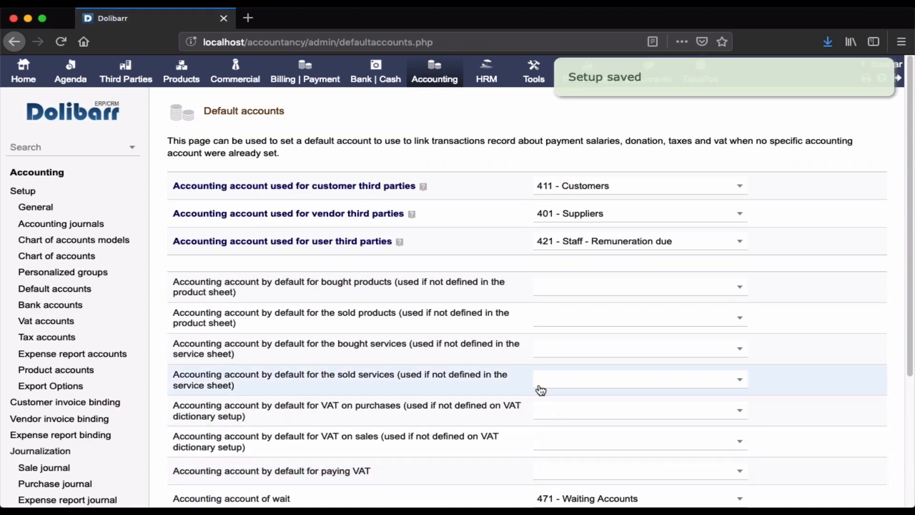
pyautogui.scroll(-5, 541, 390)
pyautogui.scroll(5, 541, 385)
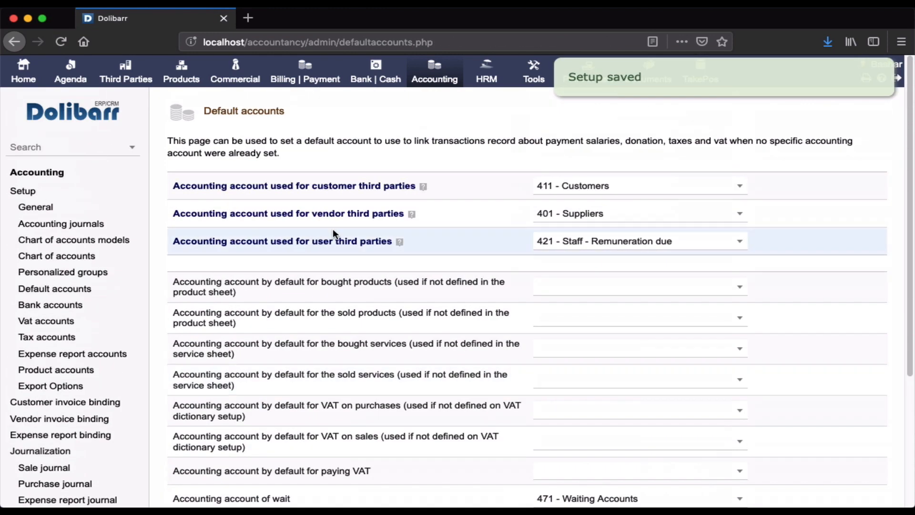
# Step: Open the card of bank account v1 (sales1) from the bank accounts list in the accounting setup
pyautogui.click(51, 174)
pyautogui.scroll(-1, 448, 327)
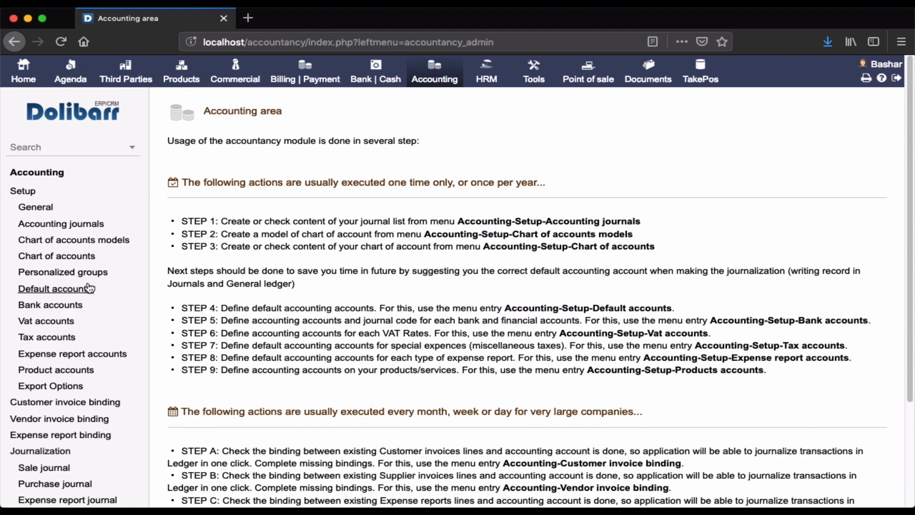
pyautogui.click(73, 305)
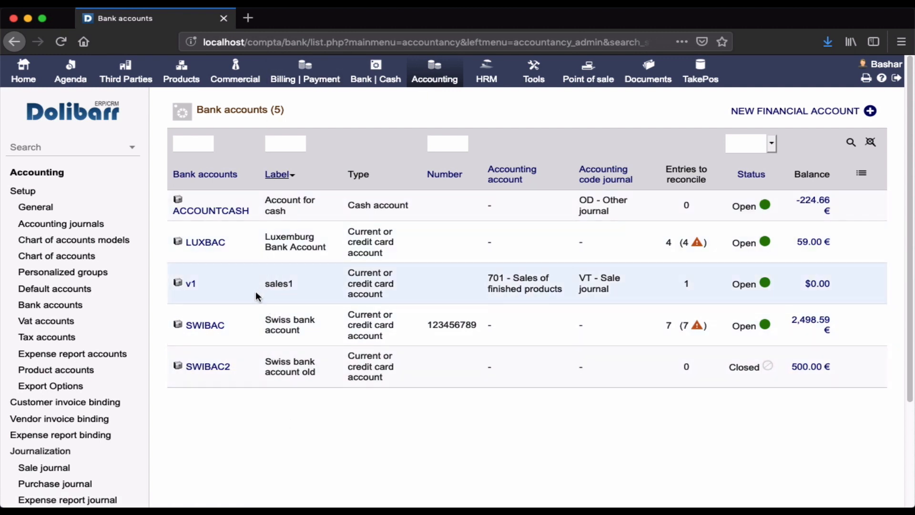
pyautogui.moveTo(191, 285)
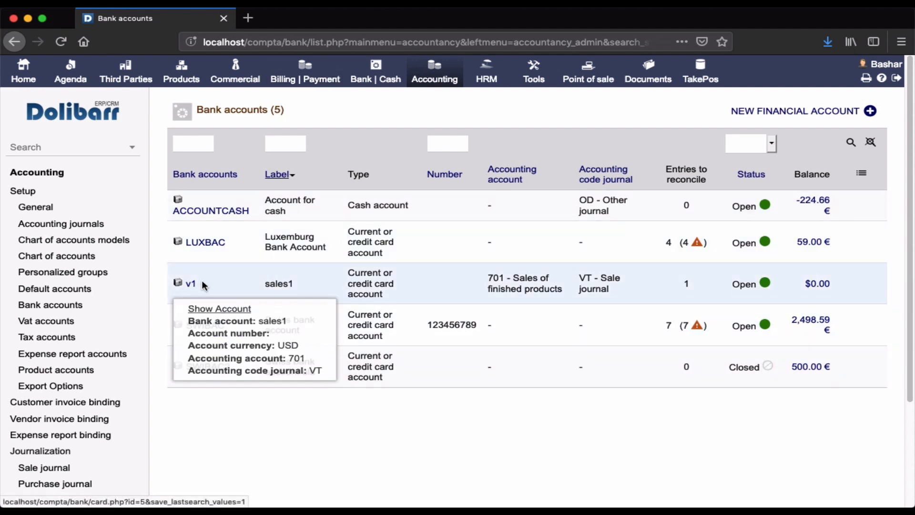
pyautogui.click(192, 286)
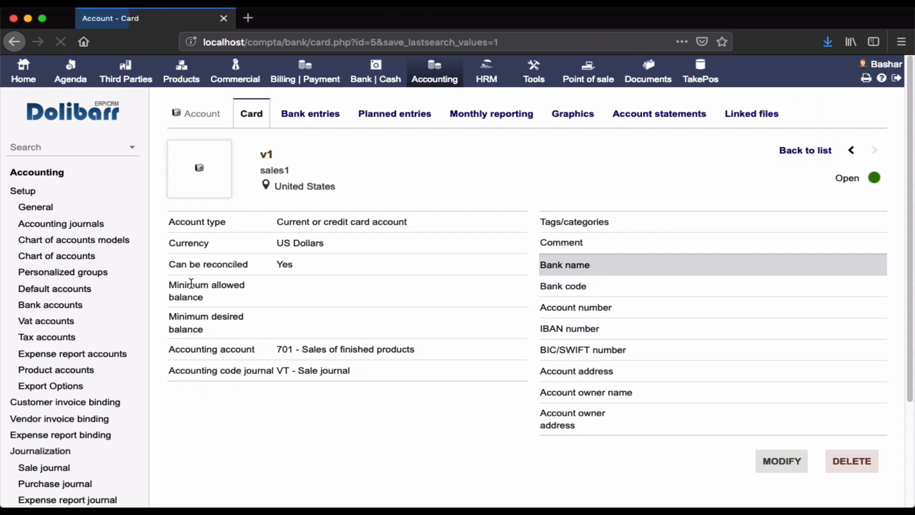
pyautogui.scroll(-3, 441, 430)
pyautogui.scroll(2, 441, 430)
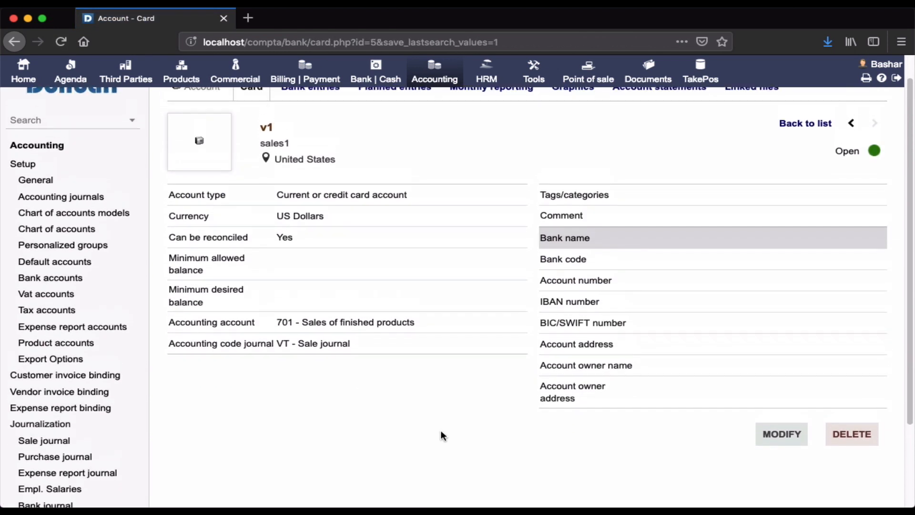
# Step: Edit the v1 bank account, set its accounting account to 704 - Sales of PCs and save the change
pyautogui.click(776, 447)
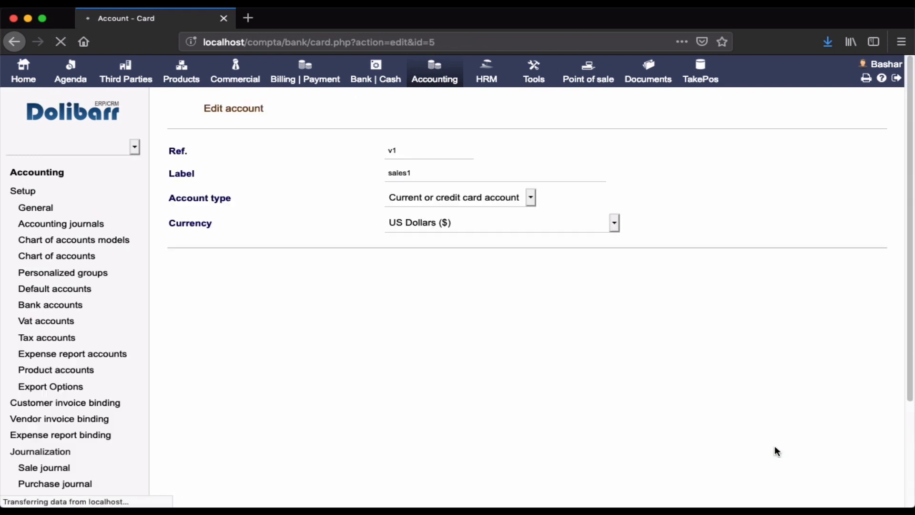
pyautogui.scroll(-8, 563, 409)
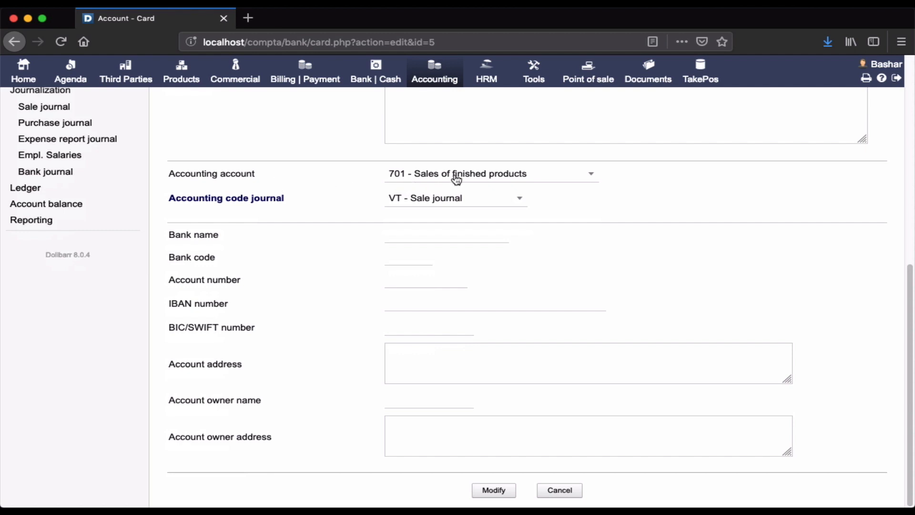
pyautogui.click(513, 182)
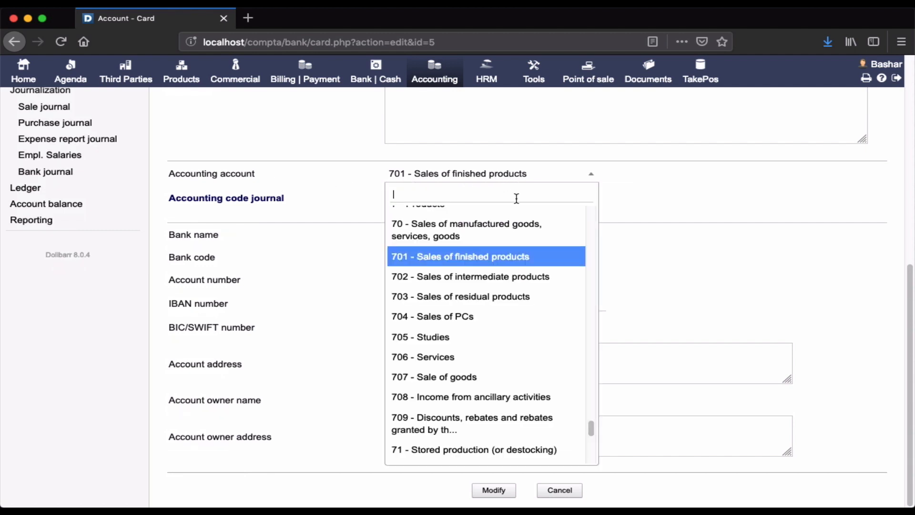
pyautogui.click(455, 317)
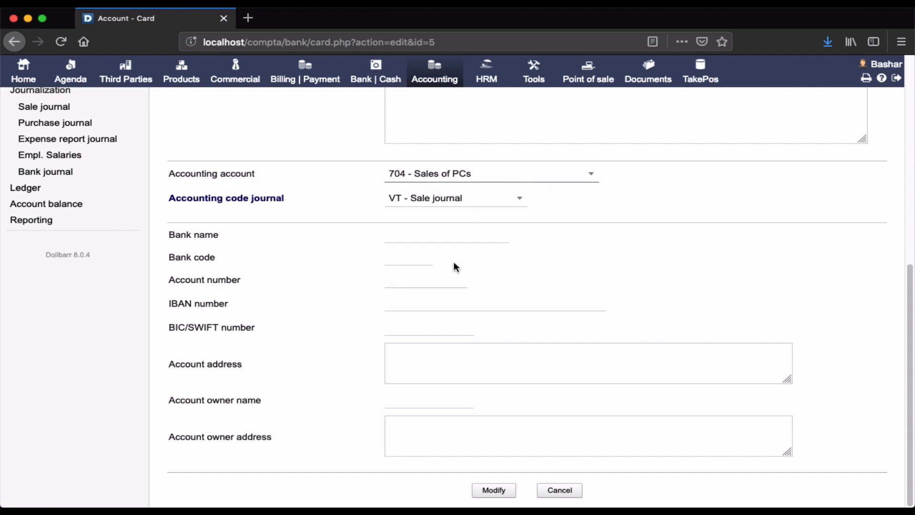
pyautogui.click(491, 492)
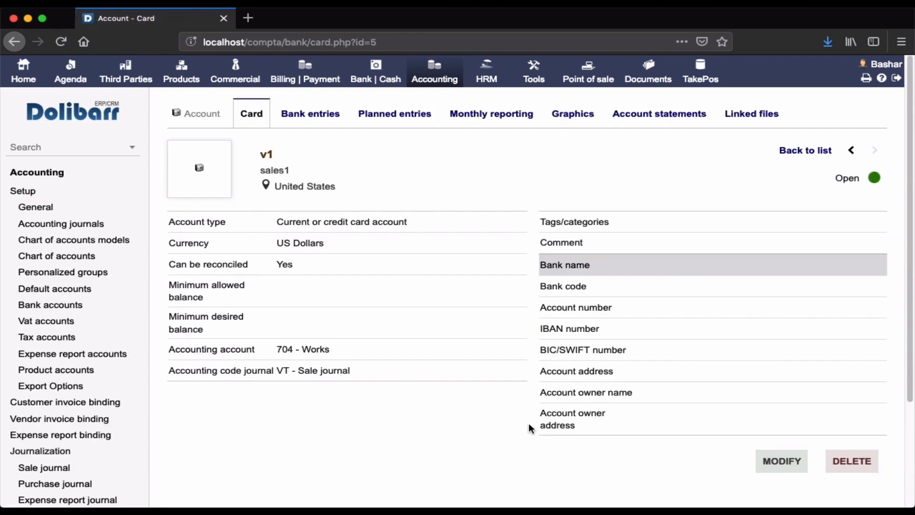
# Step: Open the VAT accounts in the accounting setup and review the United States rates and their account codes
pyautogui.click(37, 172)
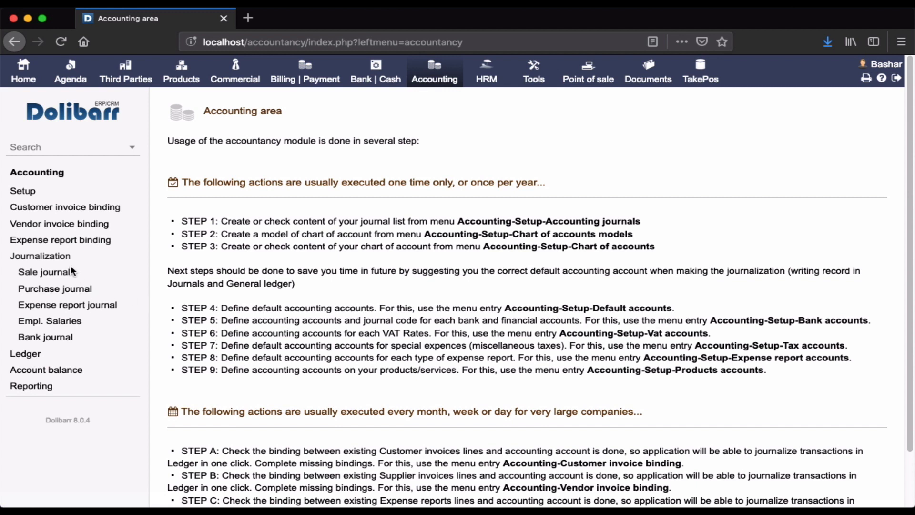
pyautogui.click(21, 192)
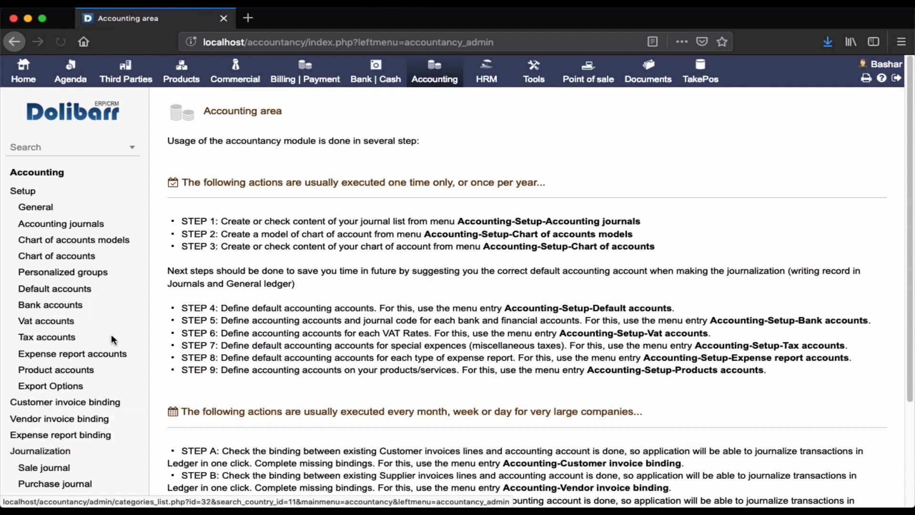
pyautogui.click(59, 321)
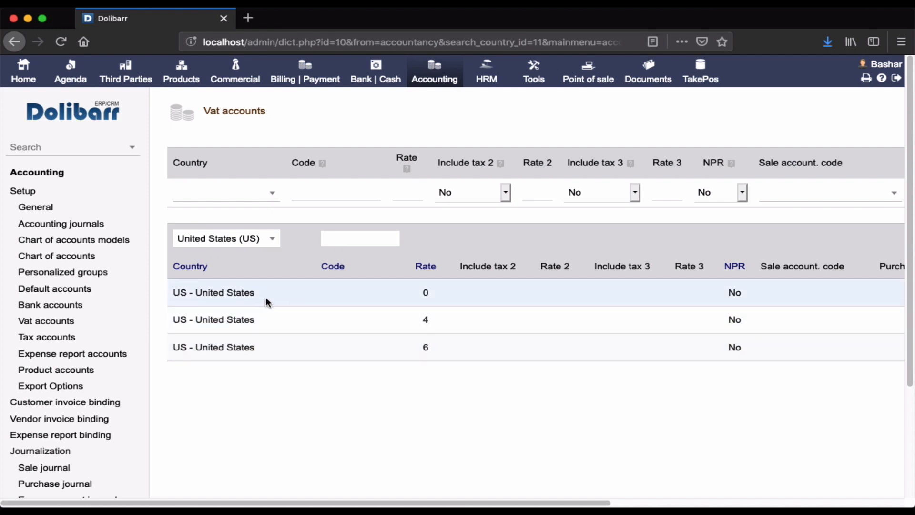
pyautogui.hscroll(10, 362, 347)
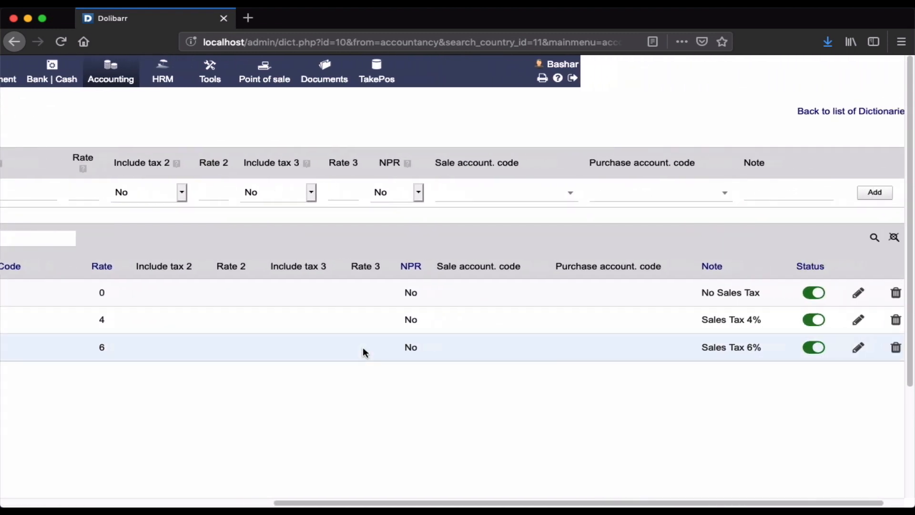
pyautogui.hscroll(-2, 362, 347)
pyautogui.scroll(-1, 362, 347)
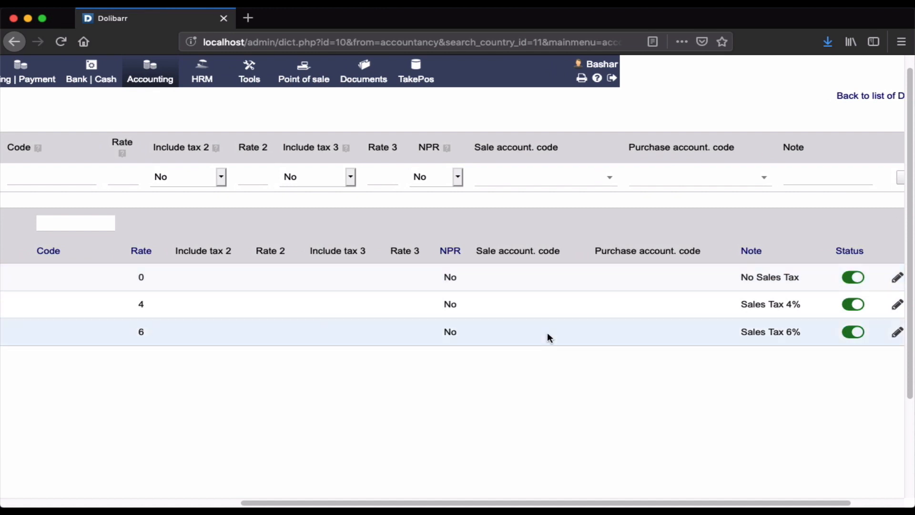
pyautogui.hscroll(-8, 547, 333)
pyautogui.scroll(1, 548, 333)
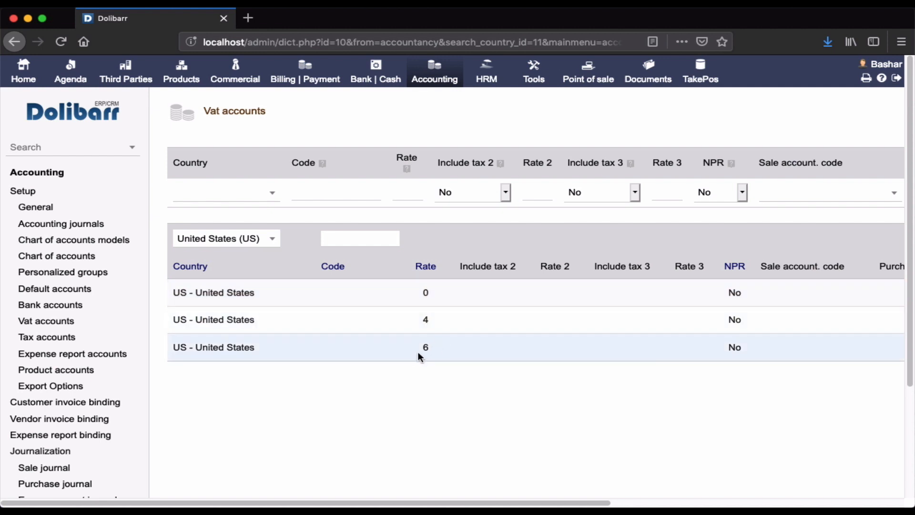
pyautogui.hscroll(10, 438, 346)
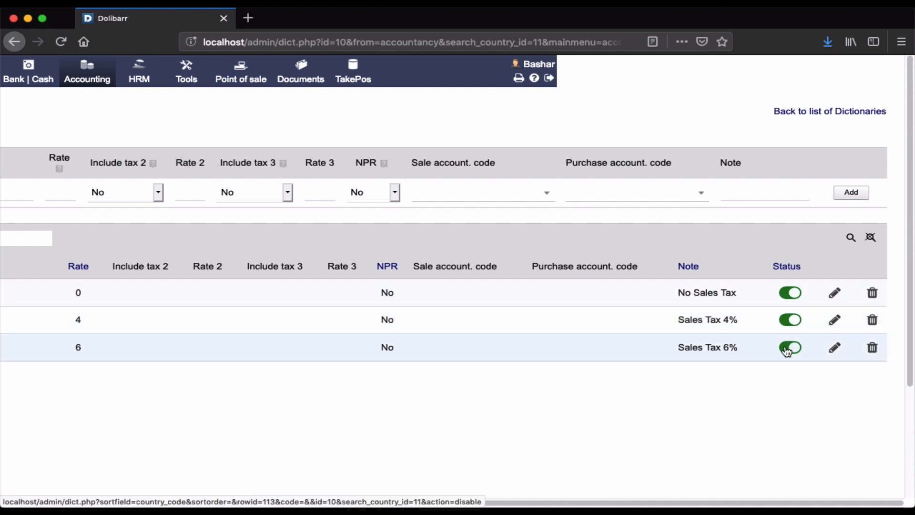
# Step: Edit the United States 0 rate (No Sales Tax) and set its sale account code to 633 - Taxes and similar
pyautogui.click(835, 292)
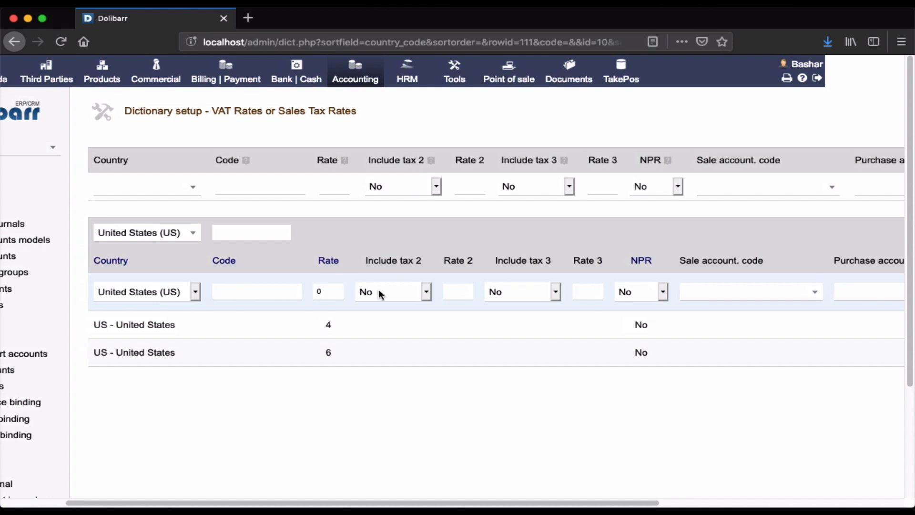
pyautogui.click(326, 295)
pyautogui.click(425, 291)
pyautogui.click(414, 270)
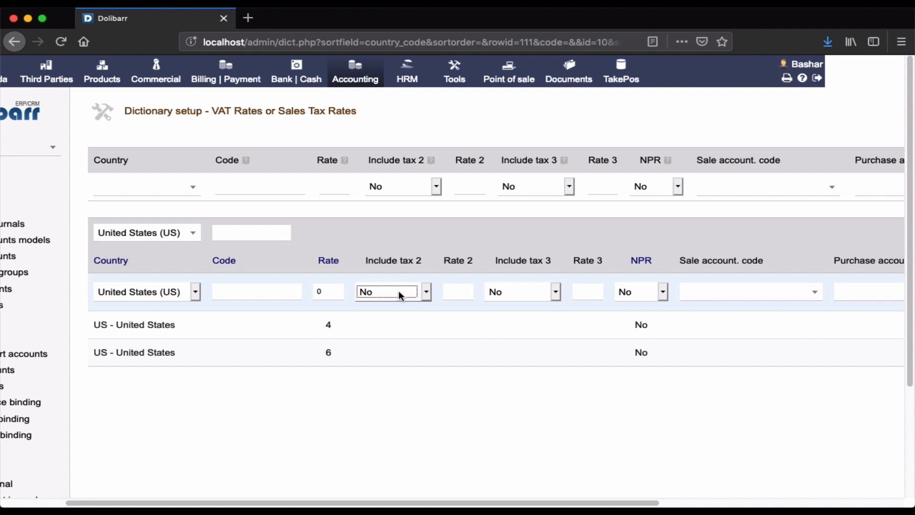
pyautogui.hscroll(5, 408, 299)
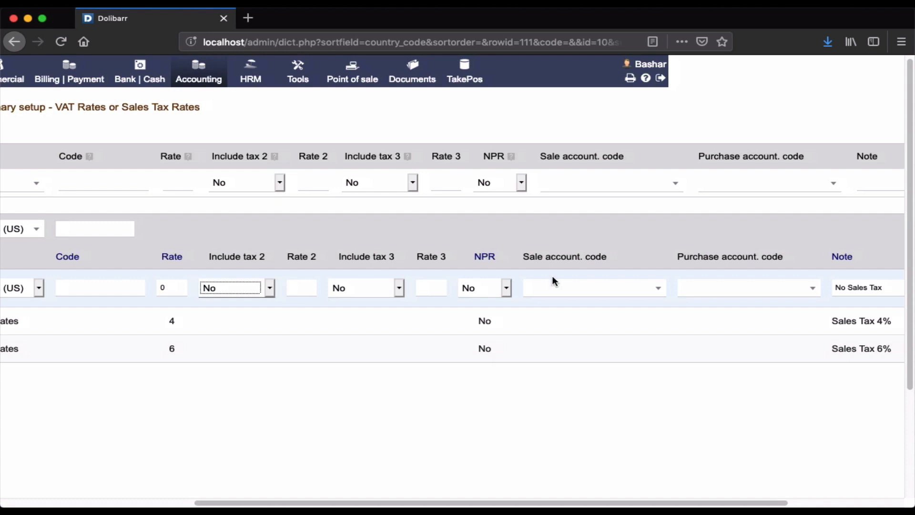
pyautogui.hscroll(2, 555, 280)
pyautogui.click(574, 294)
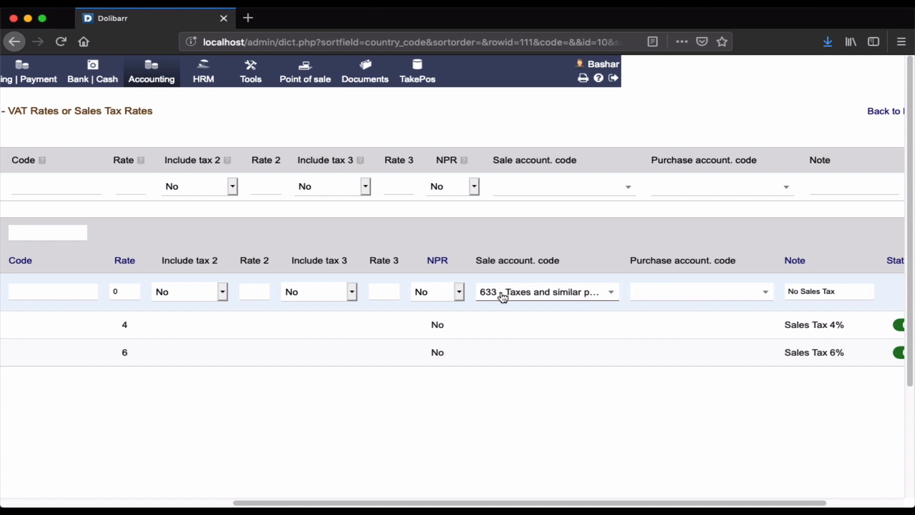
# Step: Set the purchase account code of the United States 0 rate to 63, save the record and review its row
pyautogui.click(661, 291)
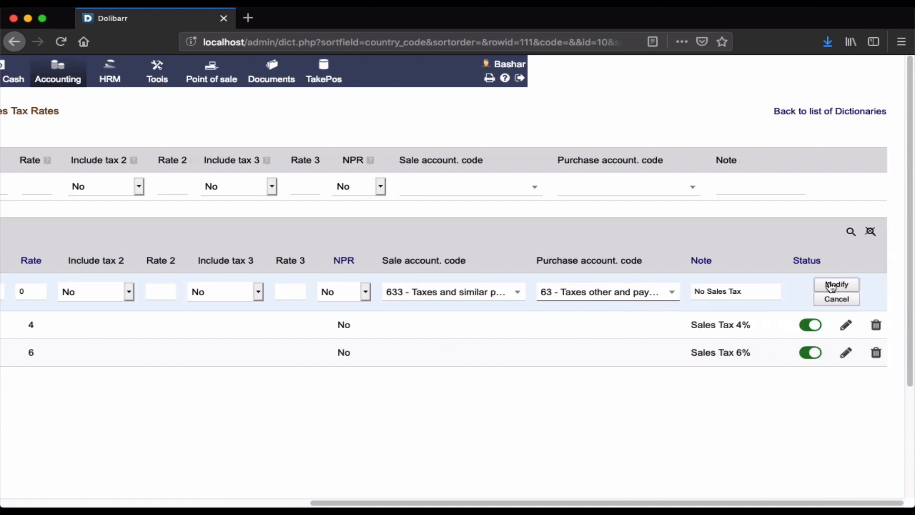
pyautogui.click(829, 282)
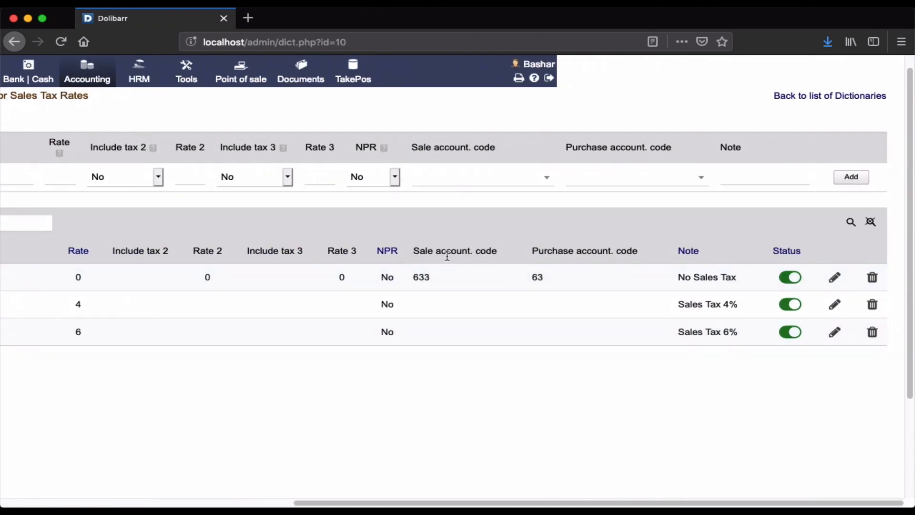
pyautogui.scroll(1, 322, 300)
pyautogui.hscroll(-1, 322, 300)
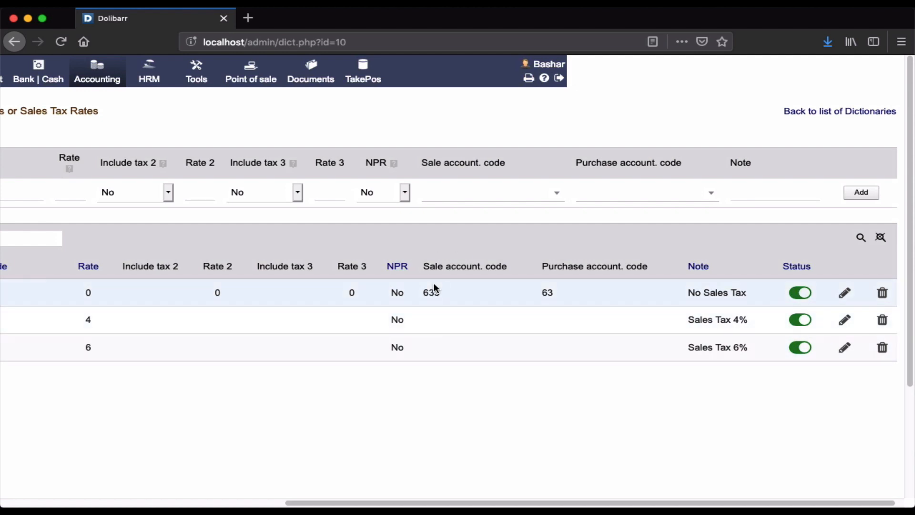
pyautogui.hscroll(-10, 375, 289)
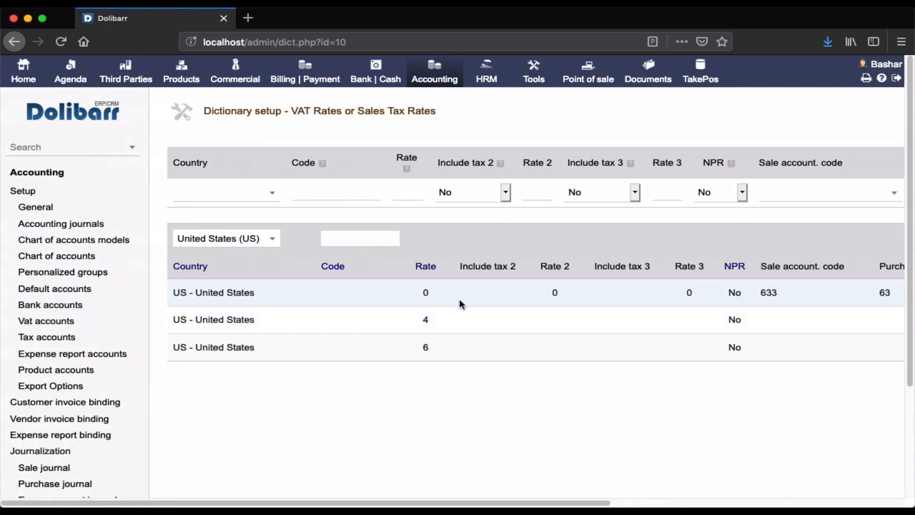
pyautogui.hscroll(10, 348, 300)
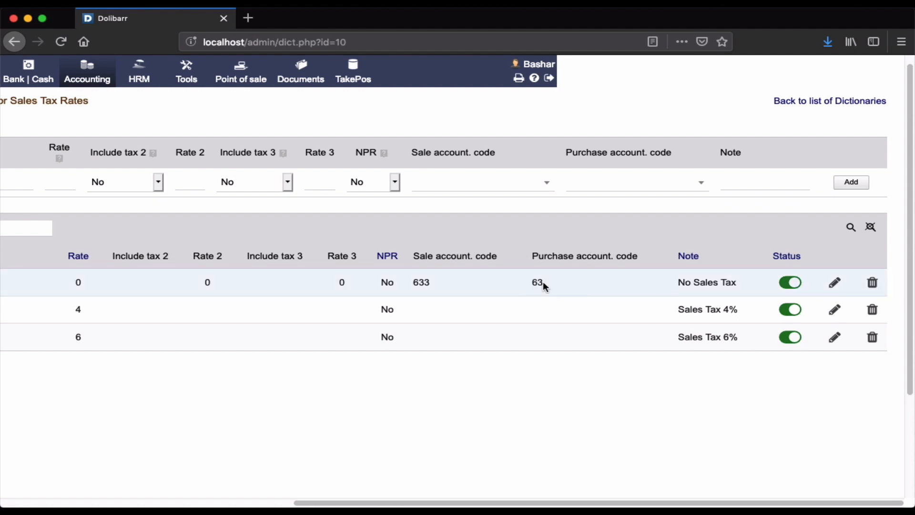
pyautogui.hscroll(-10, 543, 282)
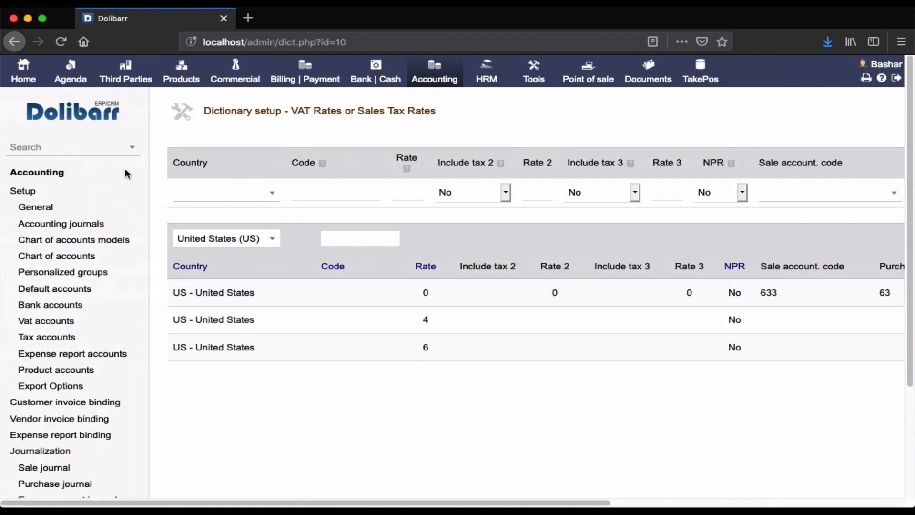
# Step: Return to the accounting area overview and open the tax accounts in the accounting setup
pyautogui.click(58, 173)
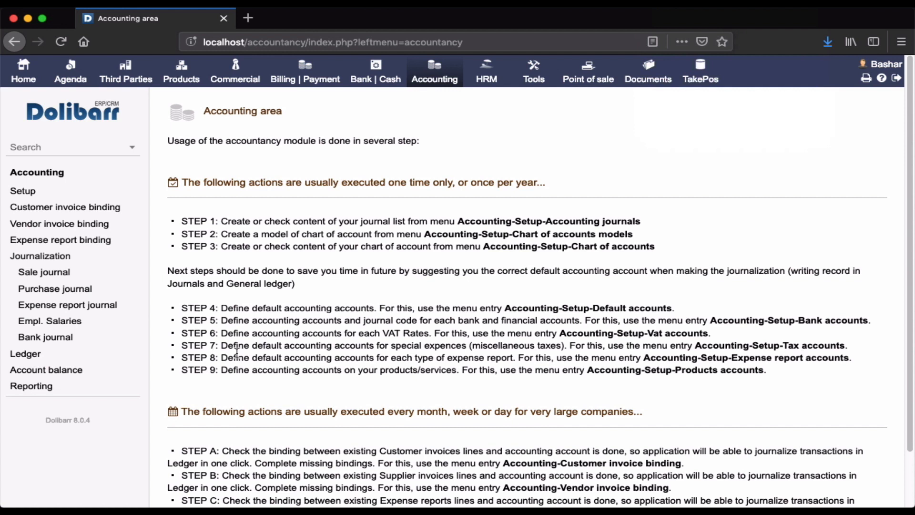
pyautogui.click(19, 191)
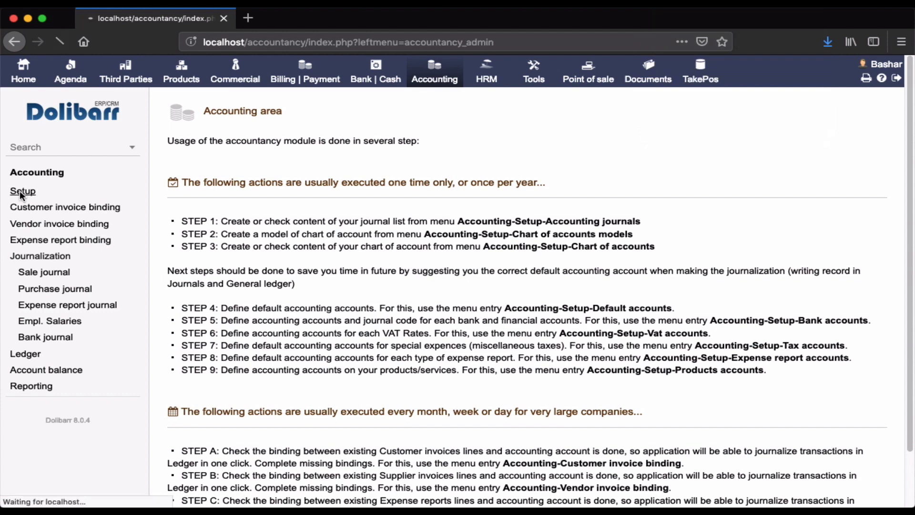
pyautogui.click(71, 337)
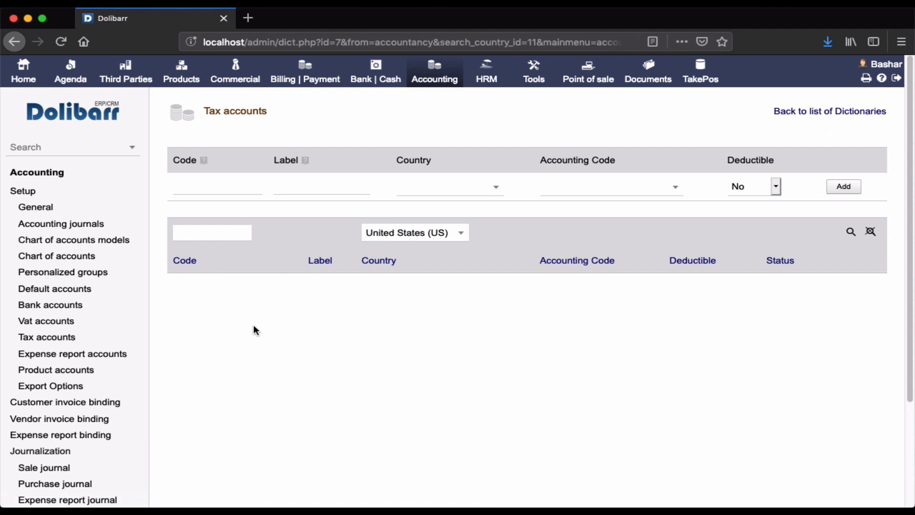
# Step: Add a deductible tax type with code IT, label Income tax, country United States (US) and accounting code 695 - Income taxes
pyautogui.click(228, 184)
pyautogui.write('IT')
pyautogui.click(298, 189)
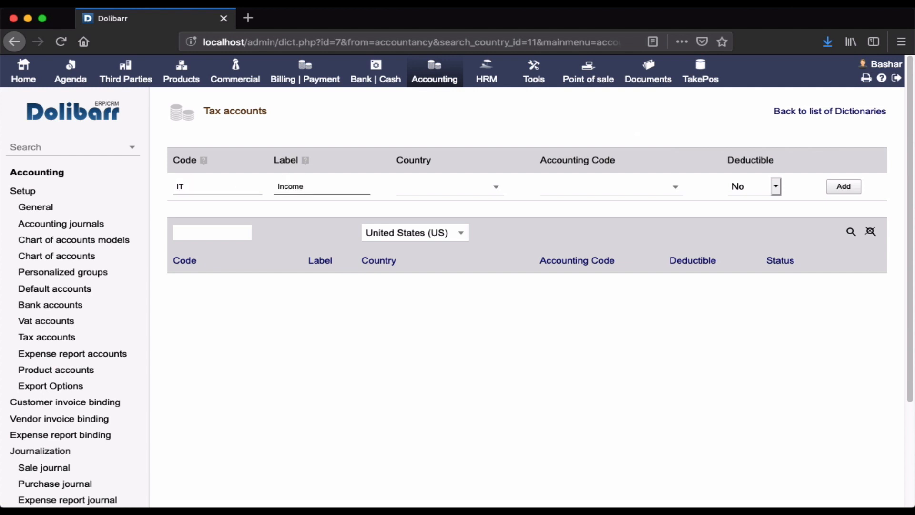
pyautogui.click(403, 186)
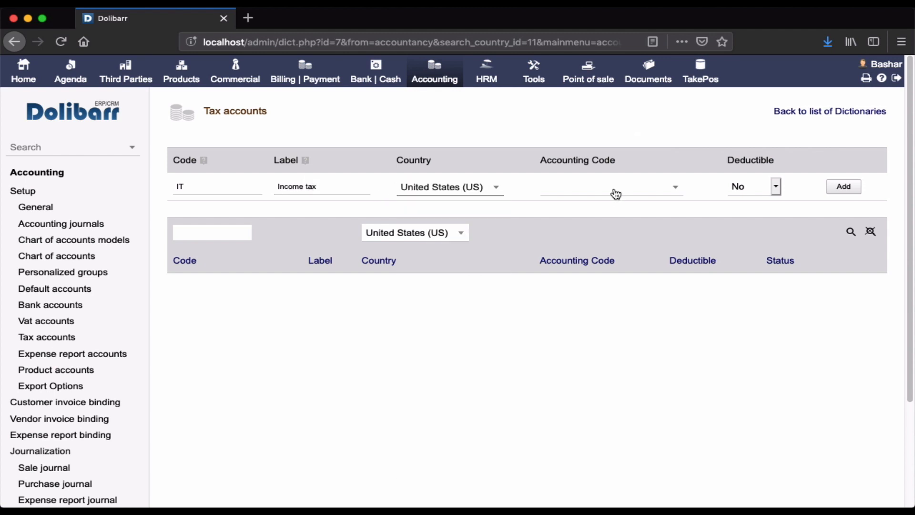
pyautogui.click(616, 193)
pyautogui.write('incom')
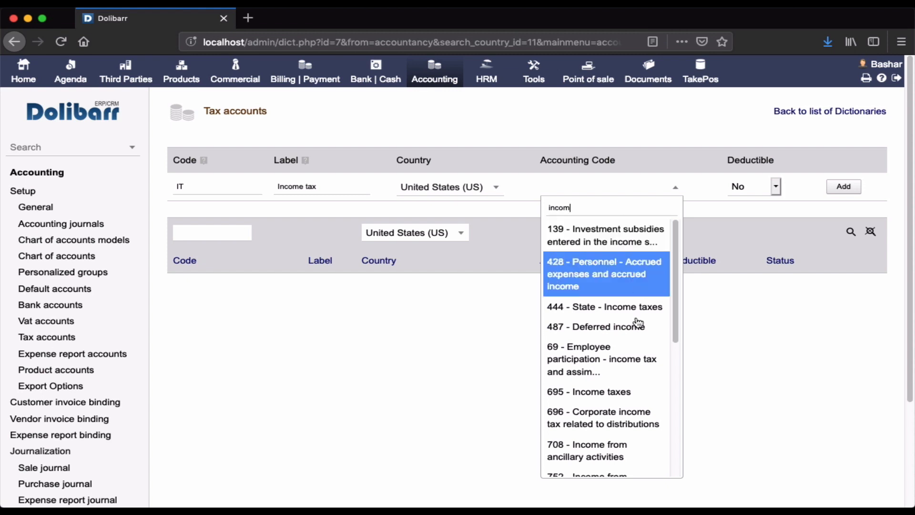
pyautogui.click(612, 394)
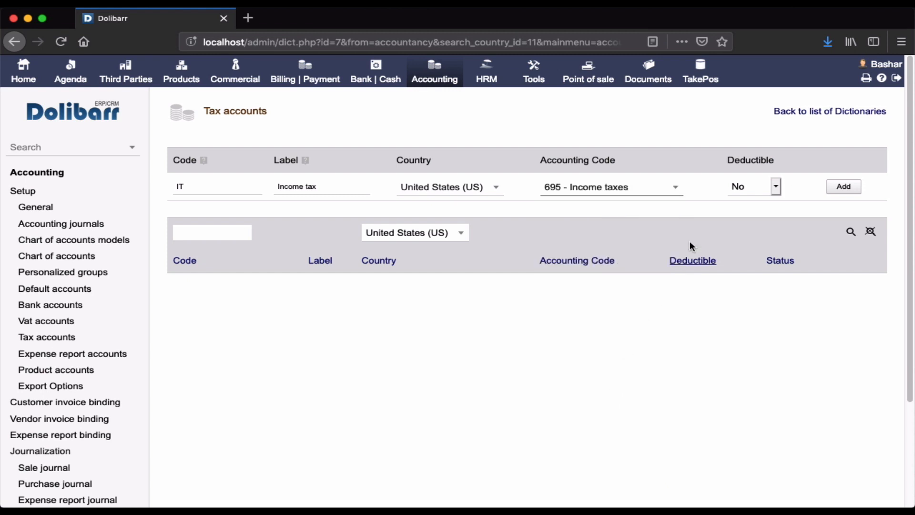
pyautogui.click(765, 195)
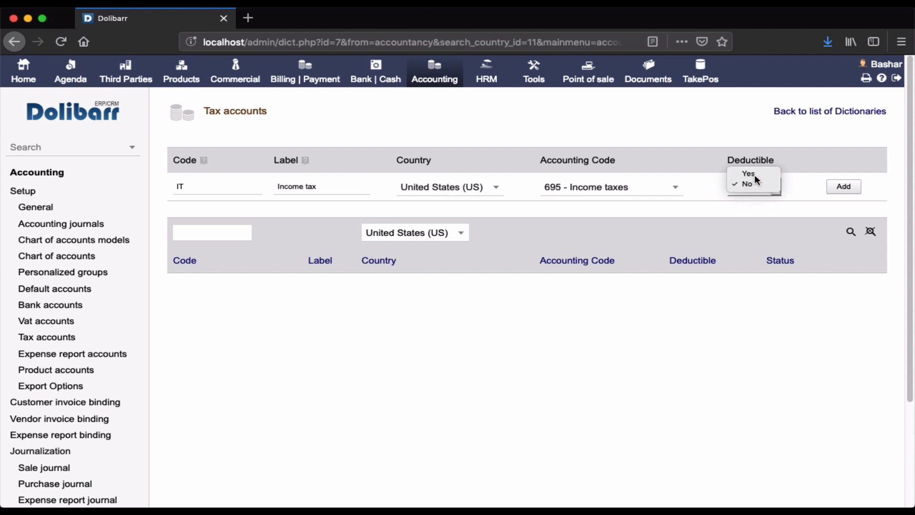
pyautogui.click(754, 175)
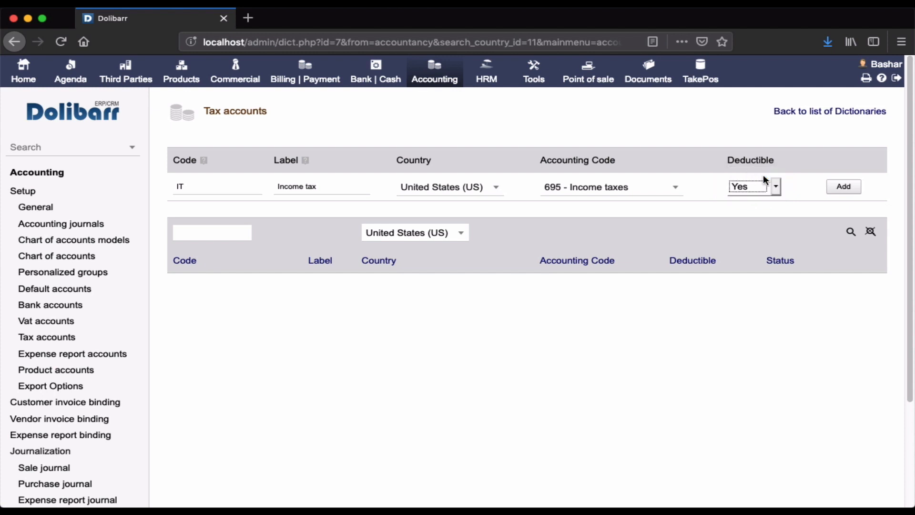
pyautogui.click(831, 190)
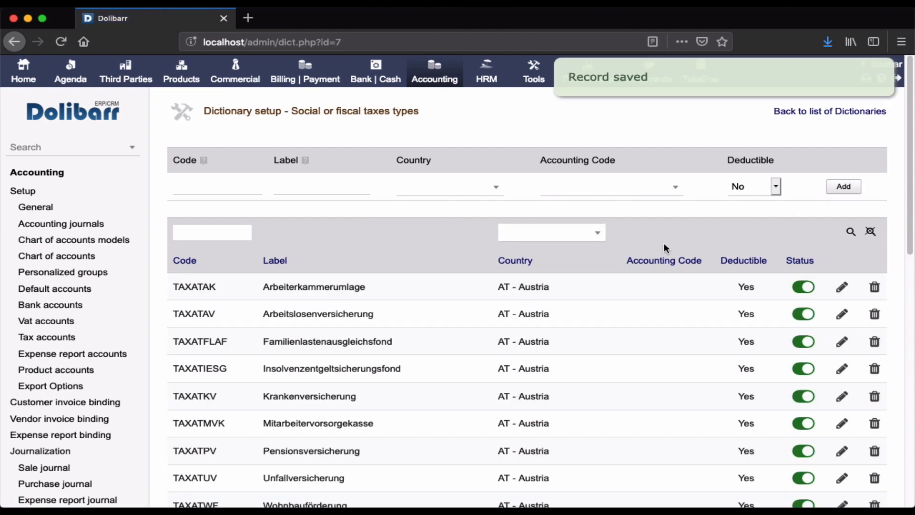
# Step: Look through the social or fiscal tax types list for the newly added IT entry and check its details
pyautogui.scroll(-10, 651, 351)
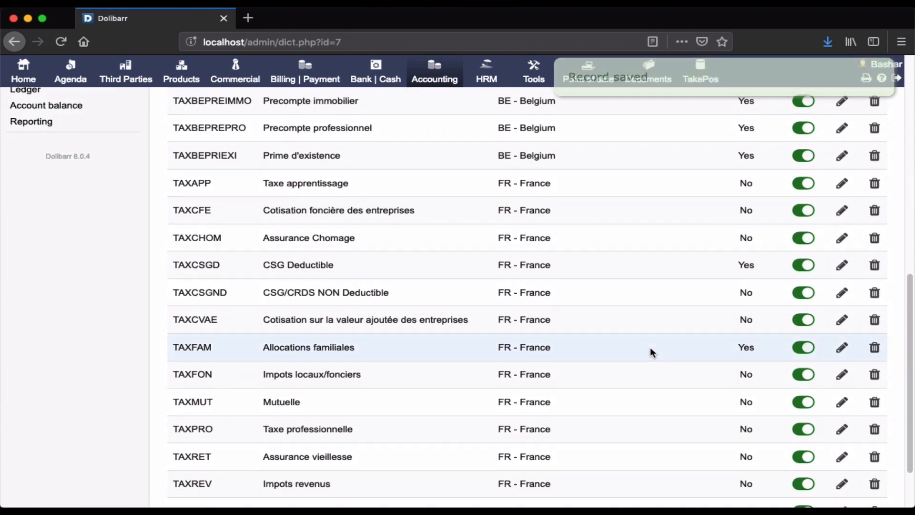
pyautogui.scroll(-3, 651, 351)
pyautogui.scroll(2, 651, 351)
pyautogui.scroll(-2, 651, 352)
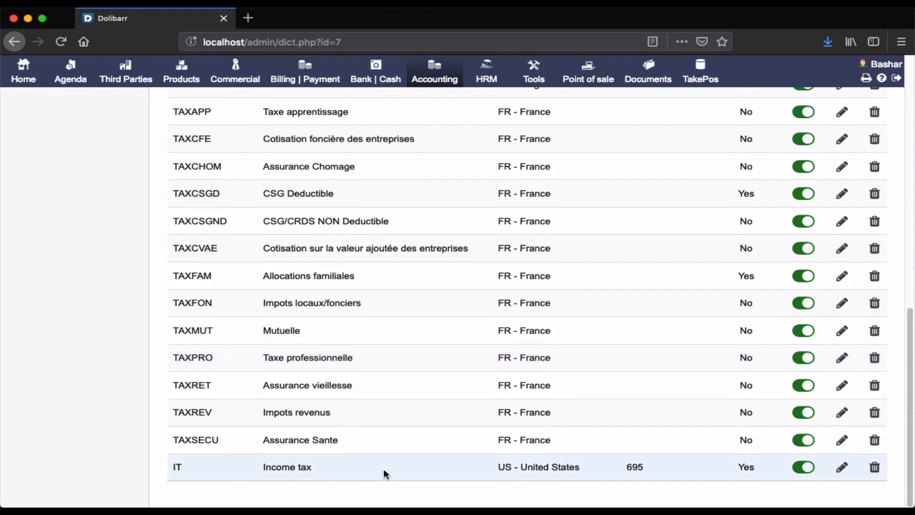
pyautogui.scroll(5, 438, 215)
pyautogui.scroll(-1, 439, 215)
pyautogui.scroll(3, 439, 215)
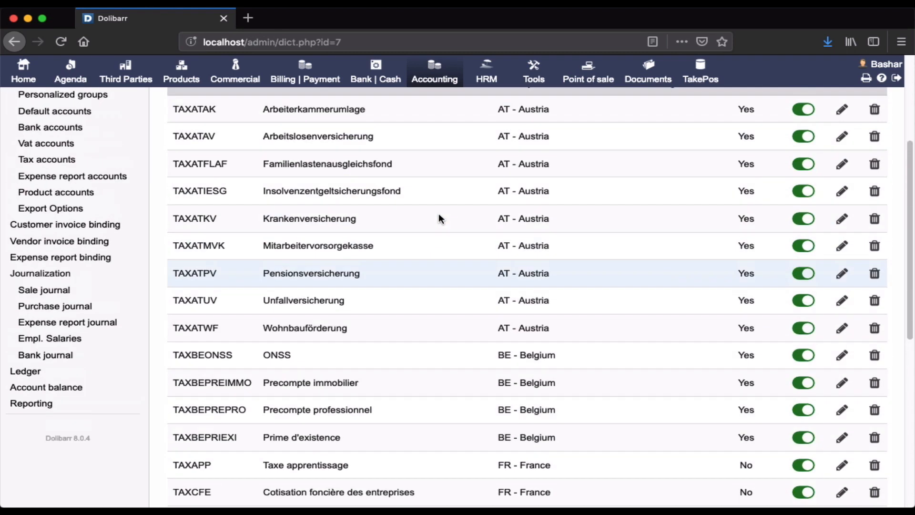
pyautogui.scroll(4, 439, 218)
pyautogui.scroll(-12, 438, 218)
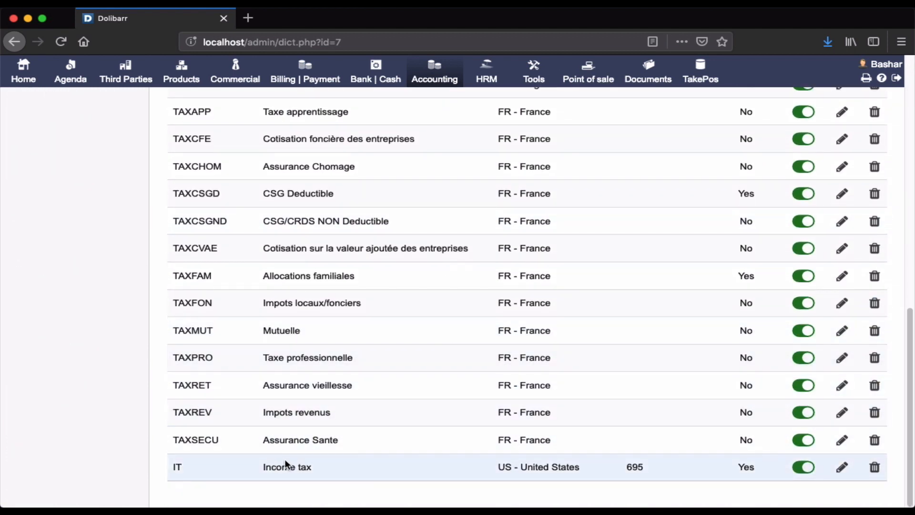
pyautogui.scroll(10, 523, 404)
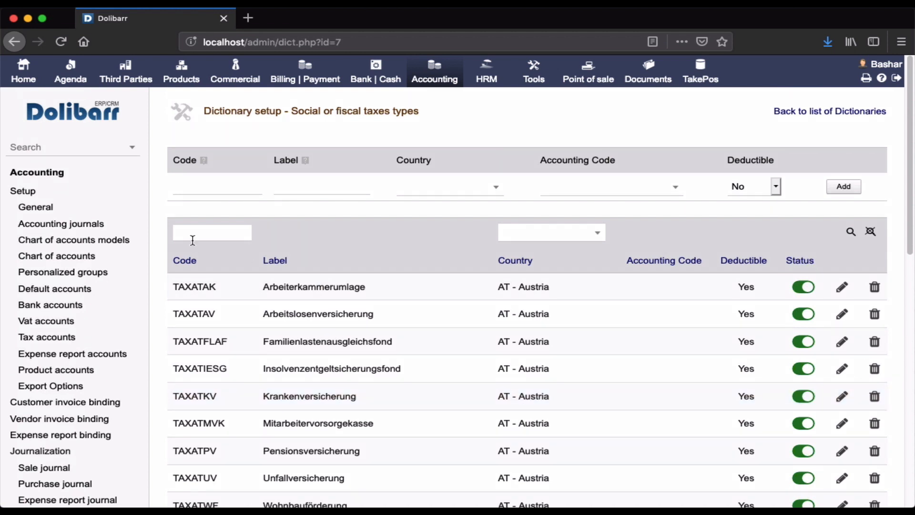
# Step: Return to the accounting area overview and open the expense report accounts in the accounting setup
pyautogui.click(40, 171)
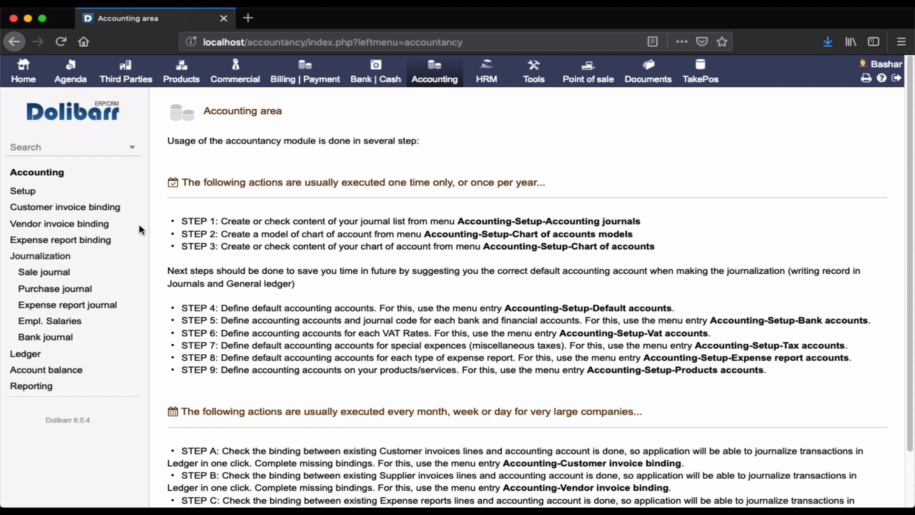
pyautogui.click(23, 190)
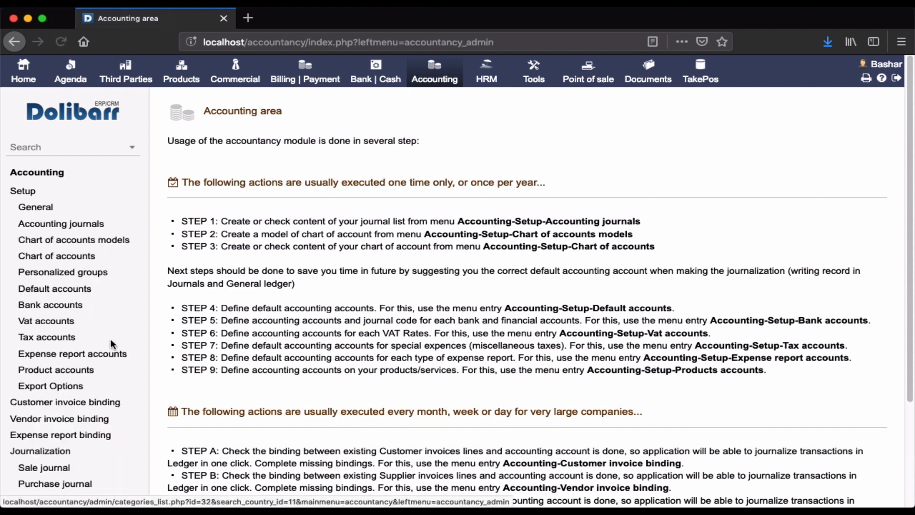
pyautogui.click(97, 355)
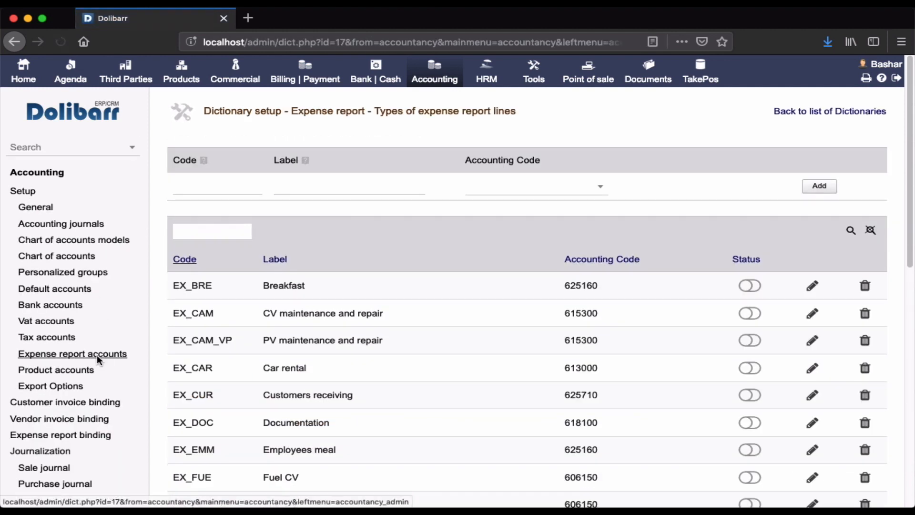
# Step: Review the predefined types of expense report lines with their codes, labels, accounting codes and statuses
pyautogui.scroll(-3, 384, 356)
pyautogui.scroll(2, 384, 356)
pyautogui.scroll(1, 384, 356)
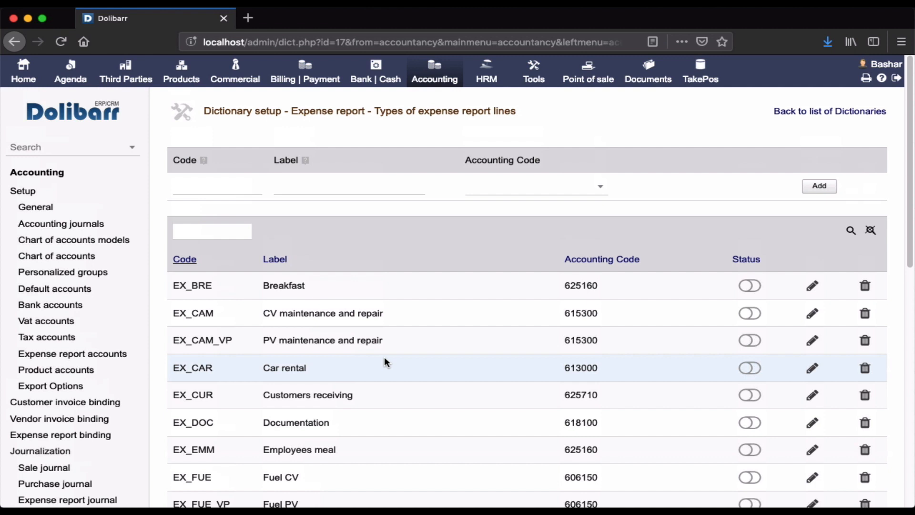
pyautogui.scroll(-5, 385, 361)
pyautogui.scroll(5, 385, 358)
pyautogui.scroll(-1, 384, 362)
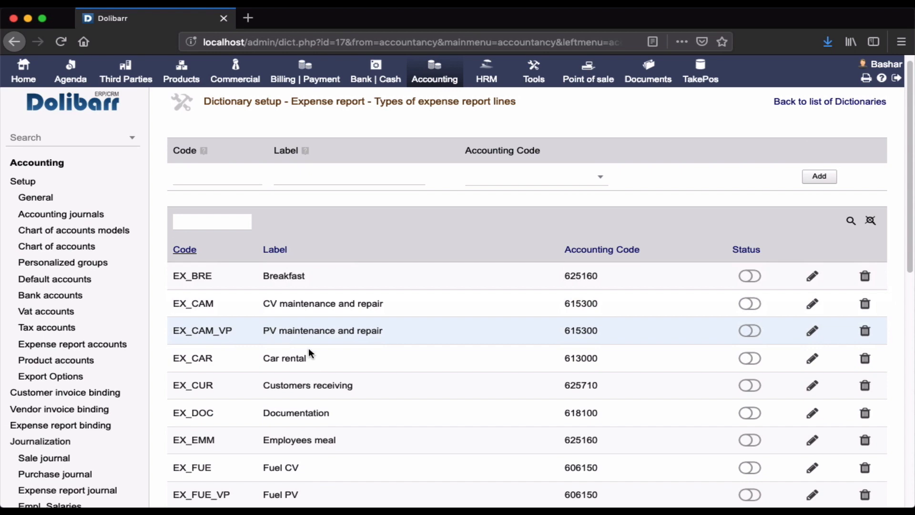
pyautogui.scroll(-2, 333, 366)
pyautogui.scroll(-2, 334, 366)
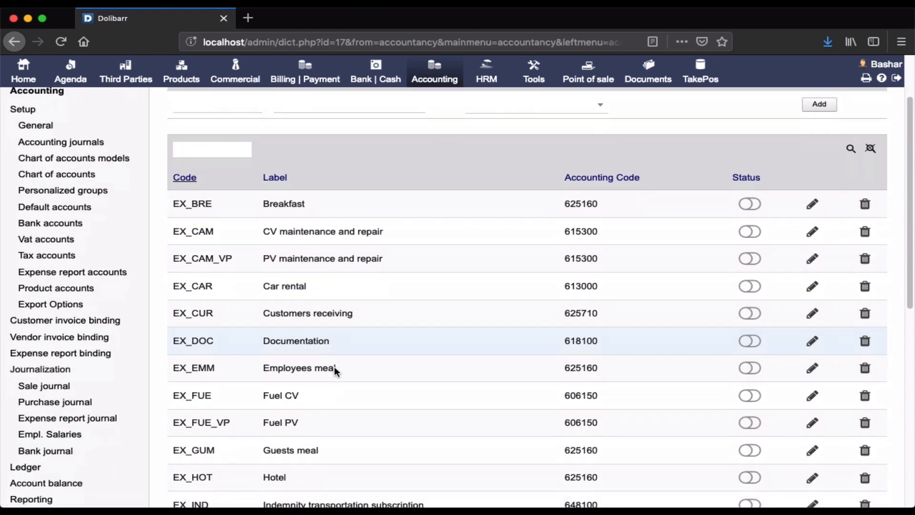
pyautogui.scroll(5, 333, 366)
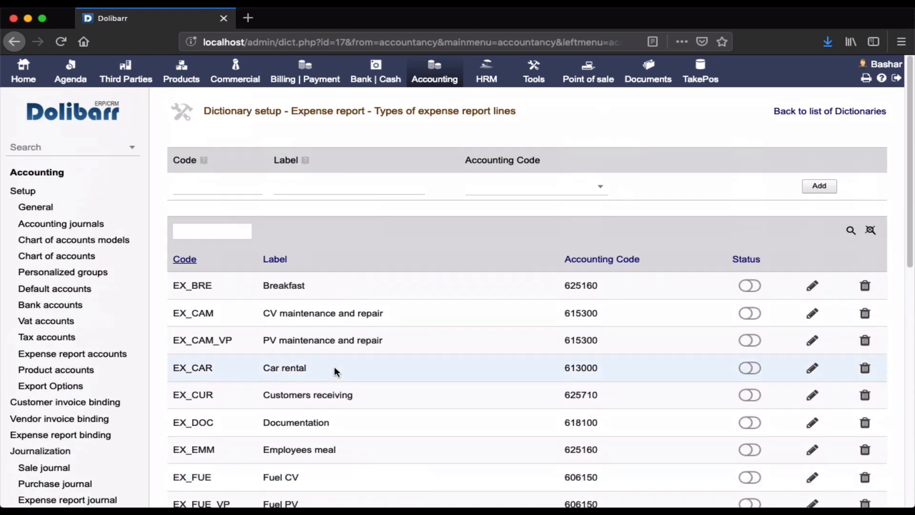
# Step: Add an expense type with code BT, label Business trips and accounting code 64 - Staff costs, and enable the Breakfast type
pyautogui.click(221, 187)
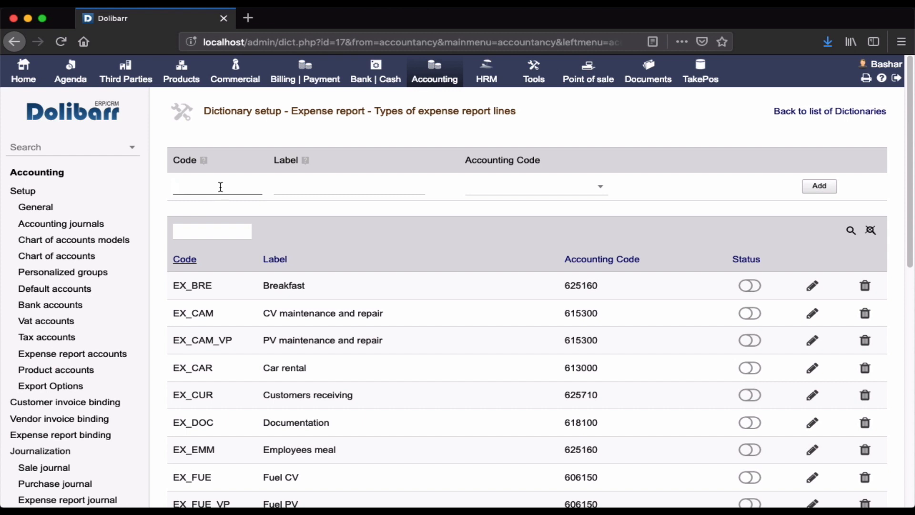
pyautogui.write('BT')
pyautogui.click(295, 179)
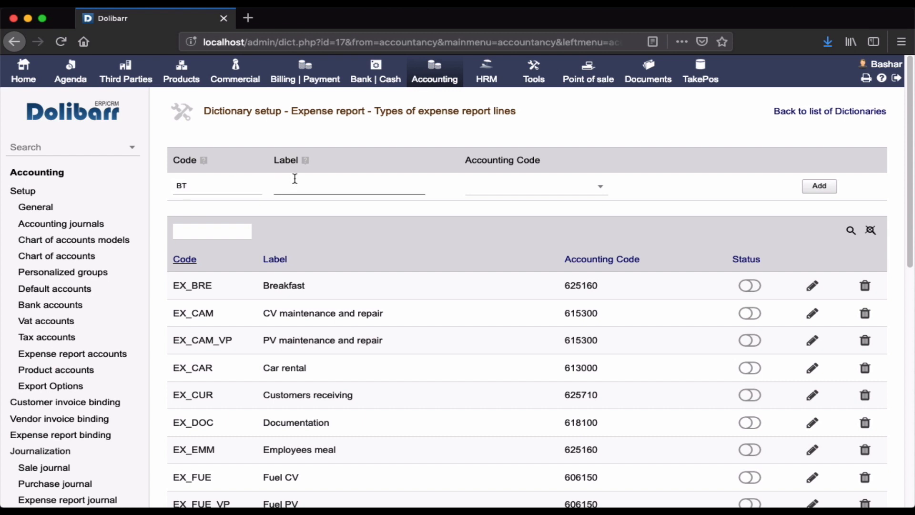
pyautogui.write('Business trips')
pyautogui.click(530, 196)
pyautogui.write('cost')
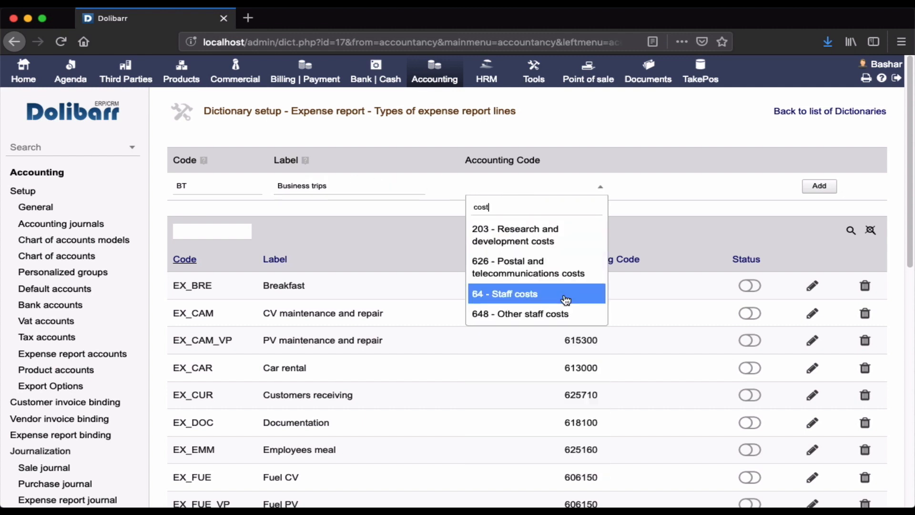
pyautogui.click(565, 295)
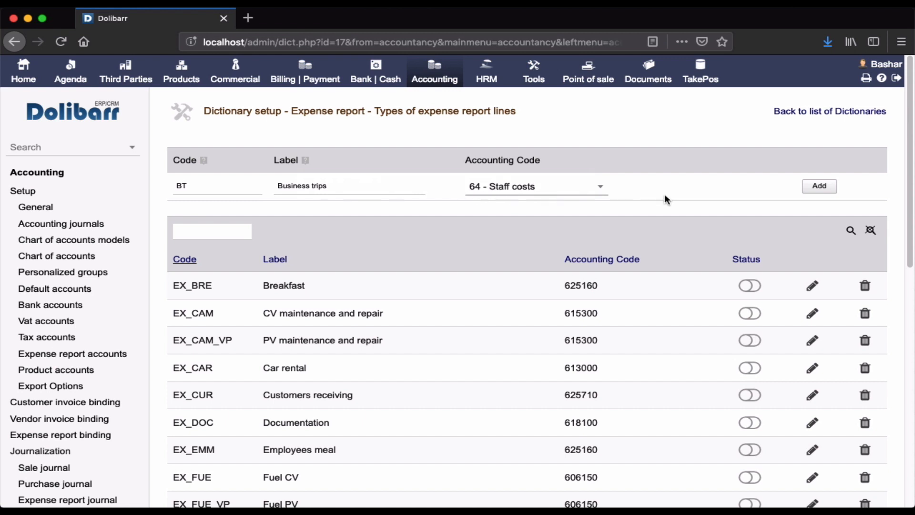
pyautogui.click(826, 186)
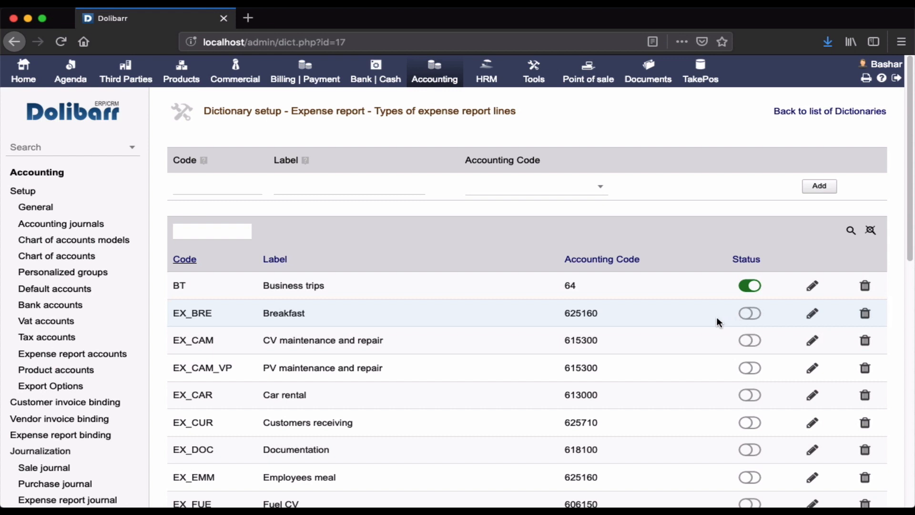
pyautogui.click(750, 314)
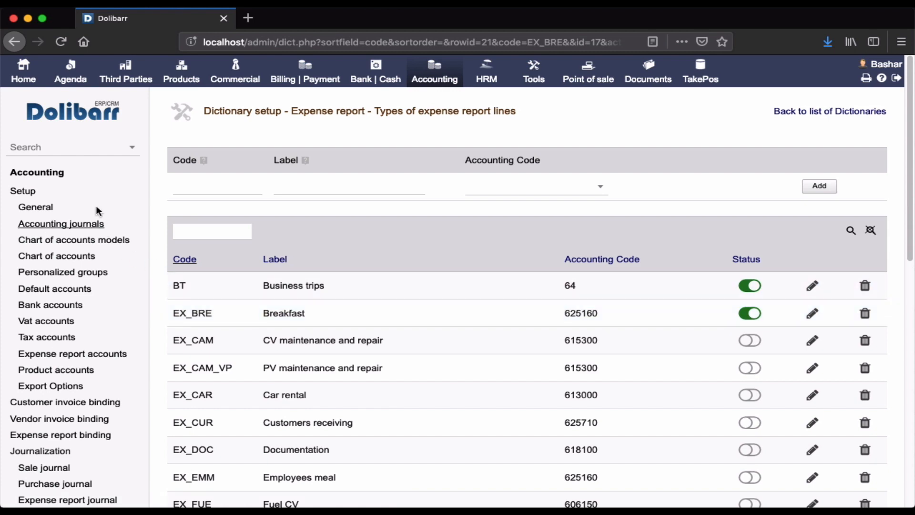
# Step: Open the product accounts in the accounting setup and review the listed products and services with their dedicated accounts
pyautogui.click(43, 172)
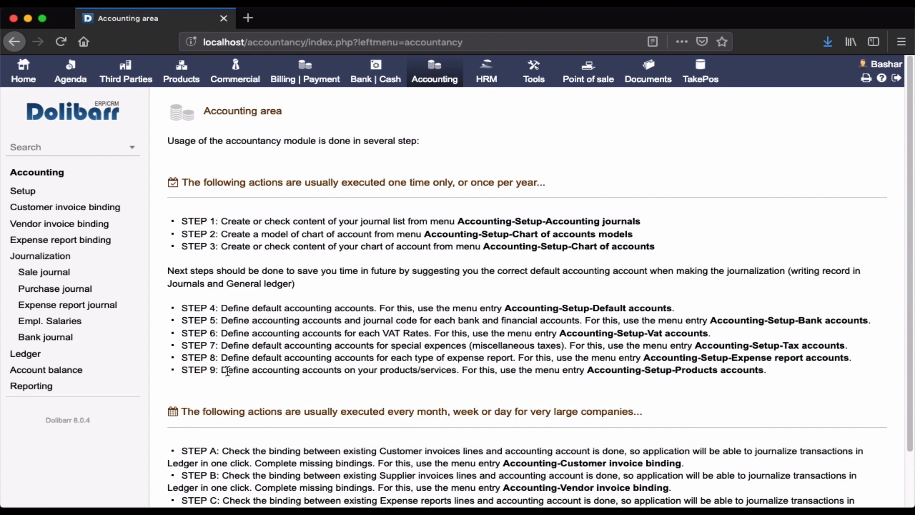
pyautogui.click(22, 190)
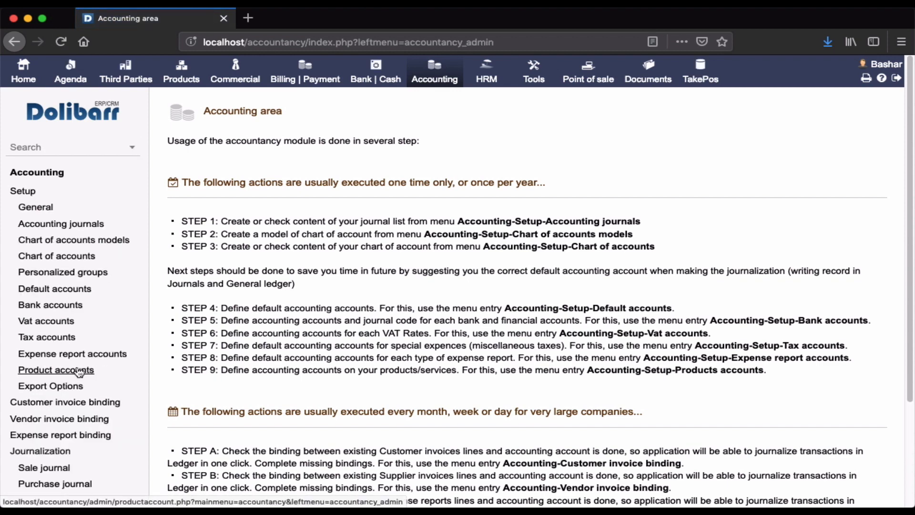
pyautogui.click(78, 371)
pyautogui.scroll(-3, 368, 268)
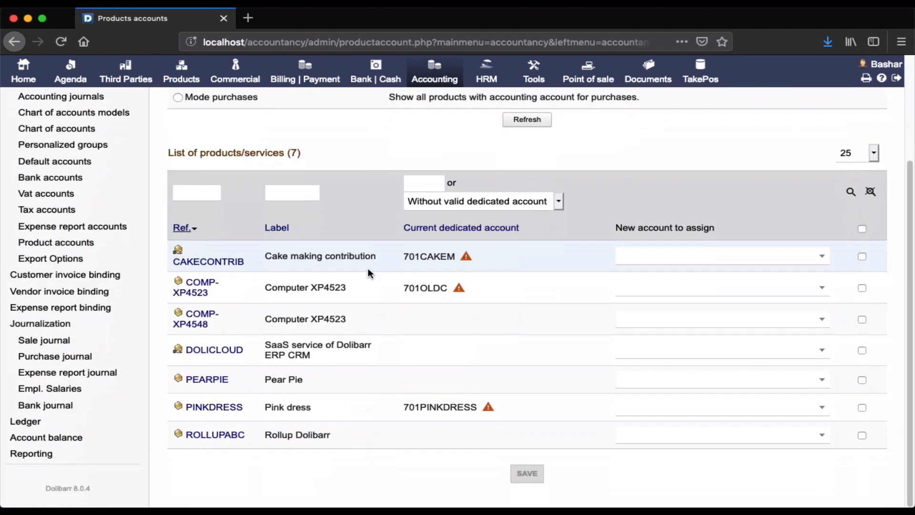
pyautogui.scroll(3, 367, 267)
pyautogui.scroll(-3, 367, 268)
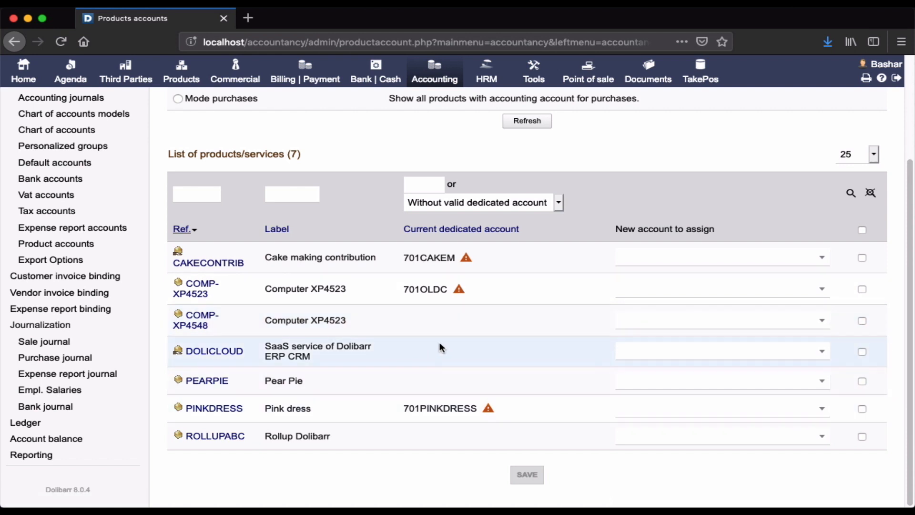
pyautogui.scroll(-1, 261, 381)
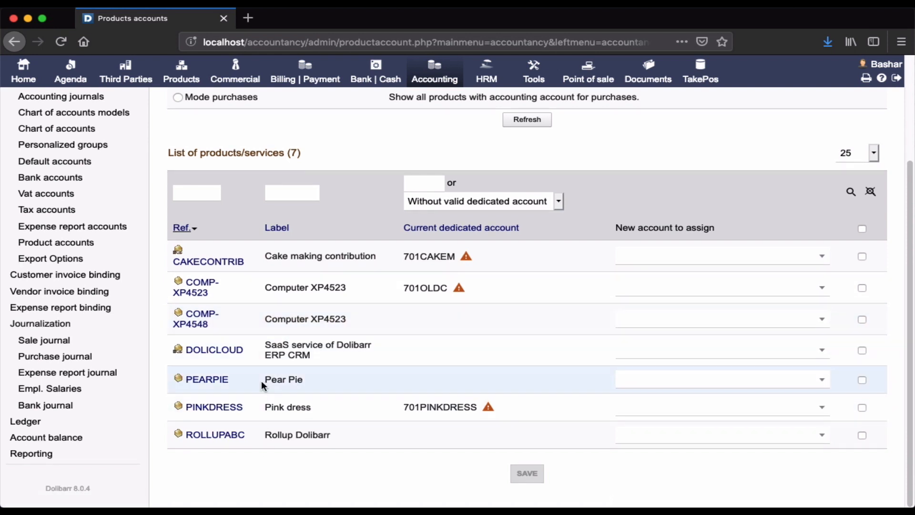
# Step: Open the product card of PEARPIE (Pear Pie) from the product accounts list and start modifying it
pyautogui.click(206, 379)
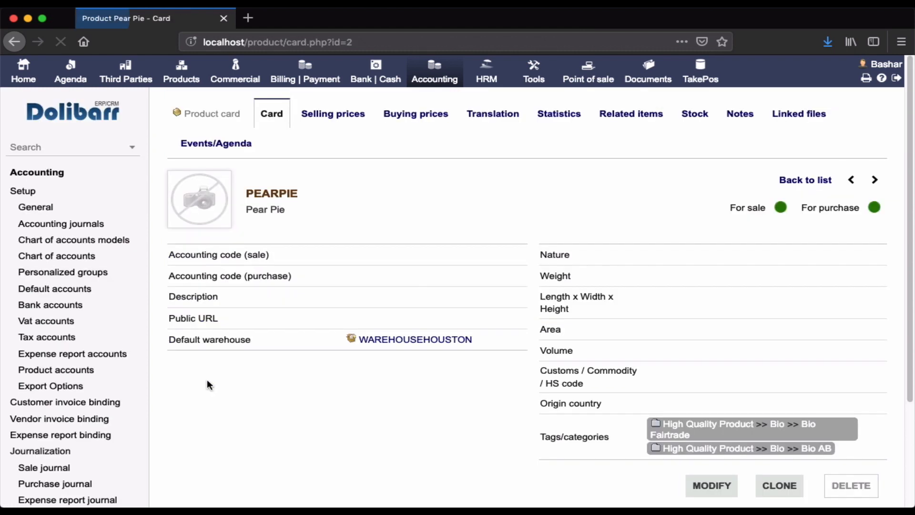
pyautogui.scroll(-3, 331, 425)
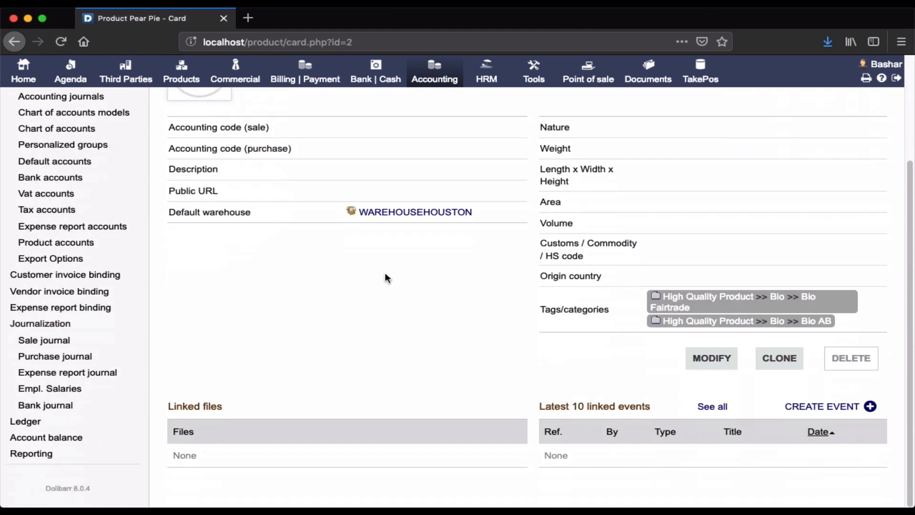
pyautogui.scroll(3, 385, 278)
pyautogui.scroll(-3, 385, 278)
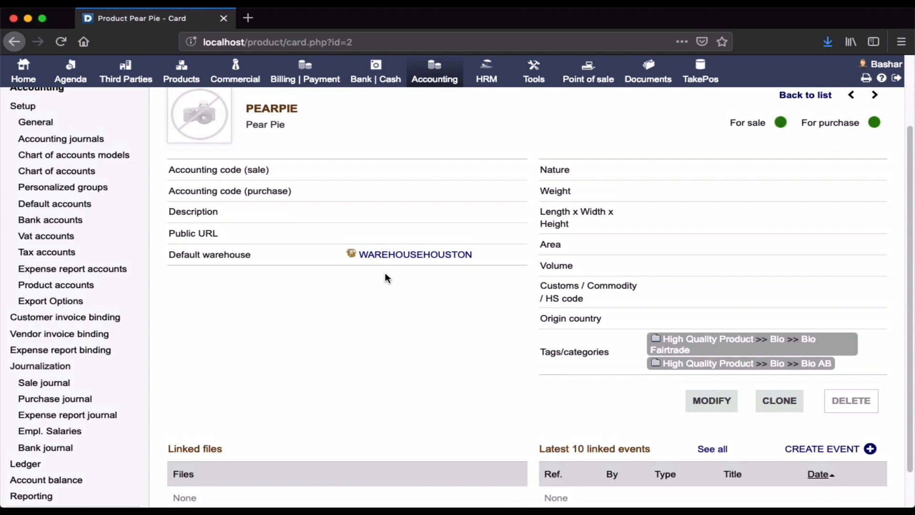
pyautogui.click(720, 407)
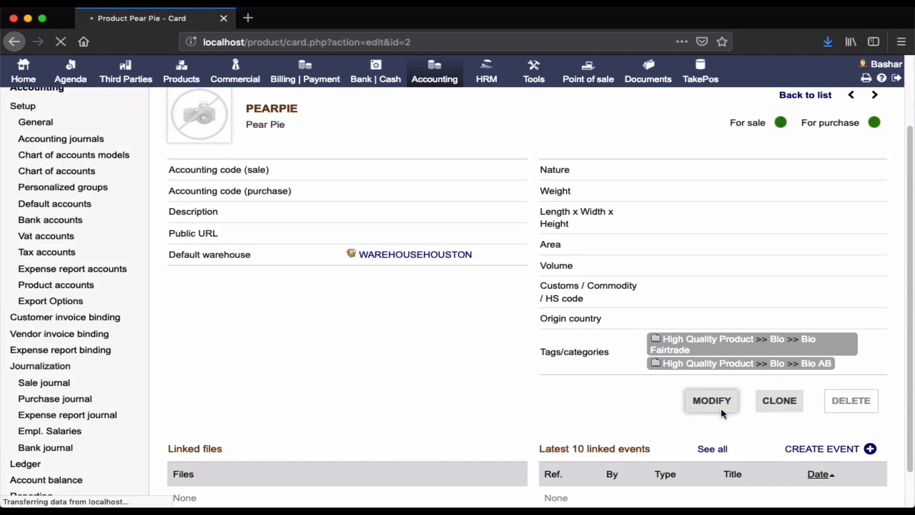
# Step: Set Pear Pie's sales status to Not for sale, save the card and reopen it for modification
pyautogui.scroll(-5, 586, 383)
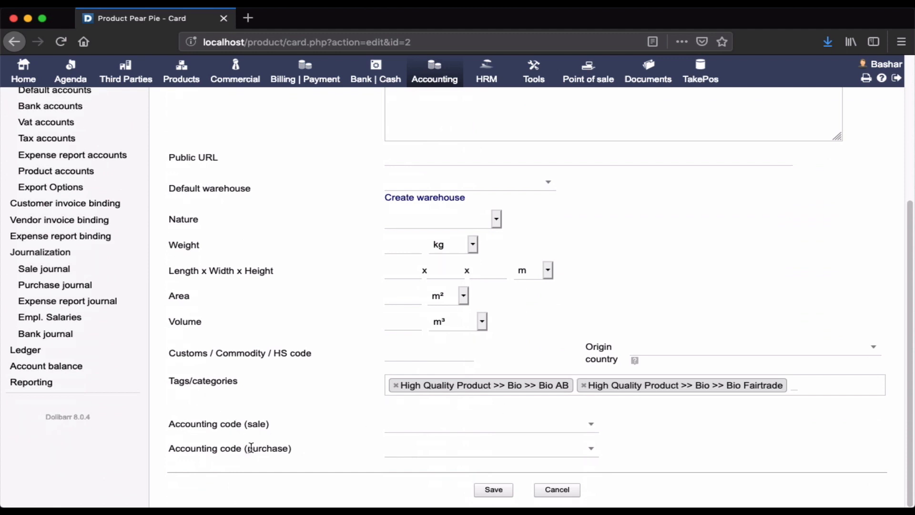
pyautogui.scroll(5, 365, 400)
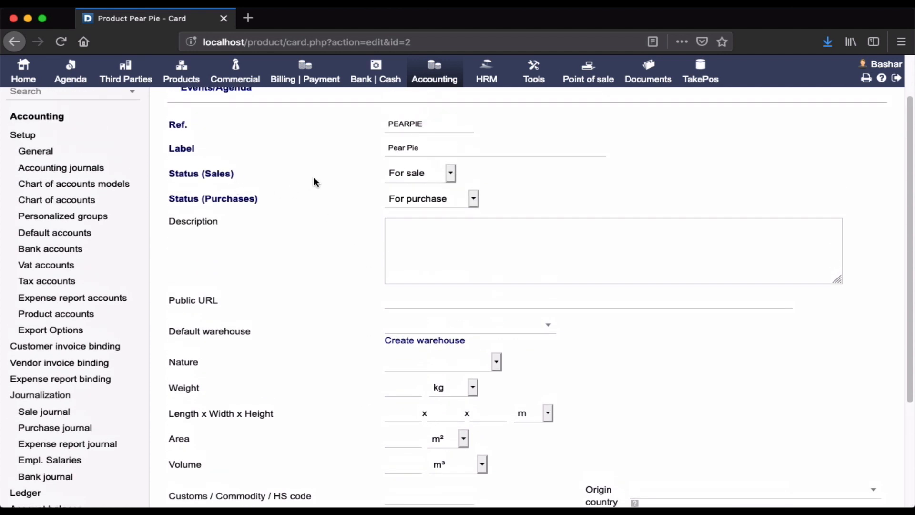
pyautogui.scroll(2, 220, 183)
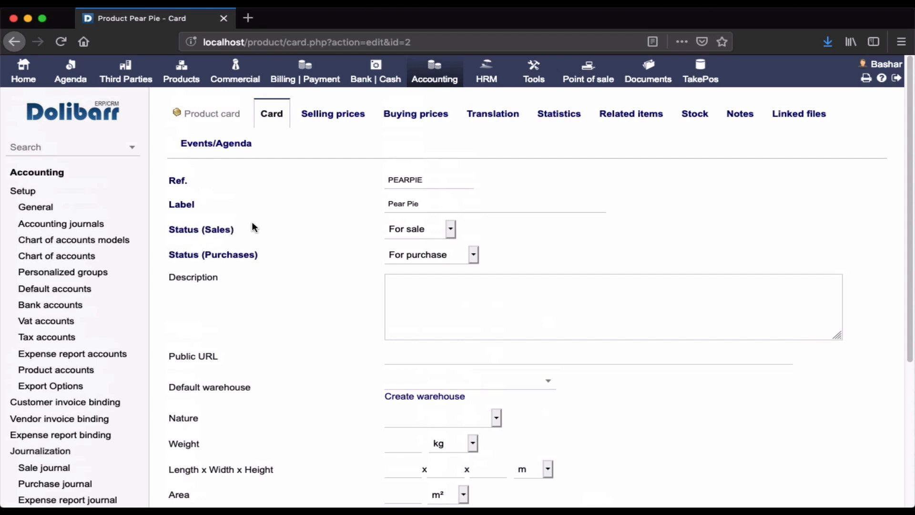
pyautogui.click(416, 231)
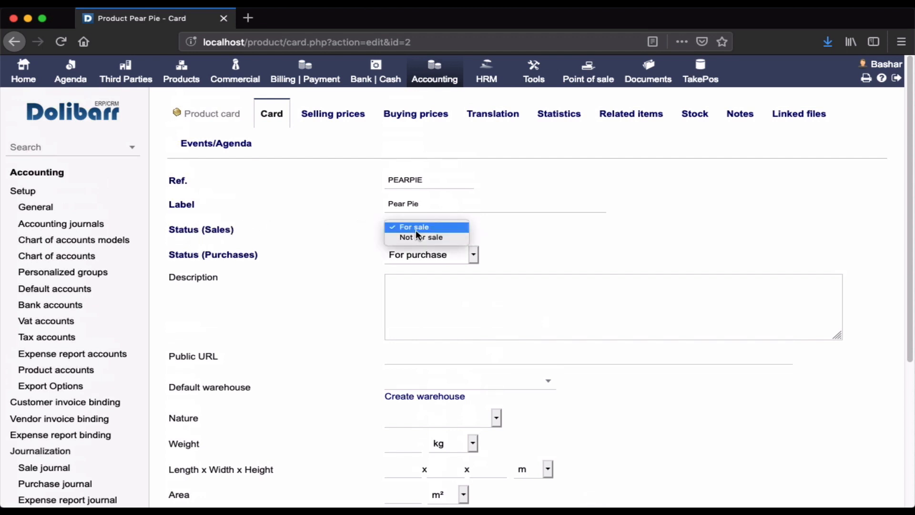
pyautogui.press('Escape')
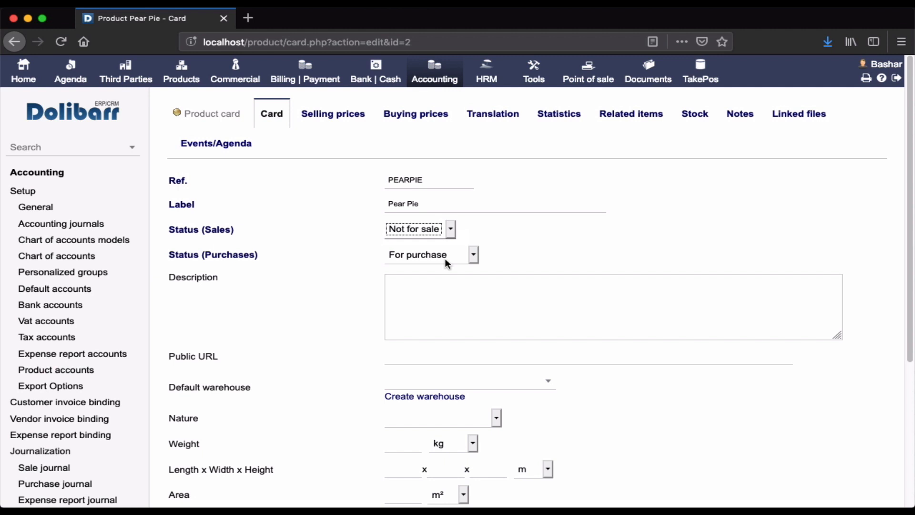
pyautogui.scroll(-5, 477, 334)
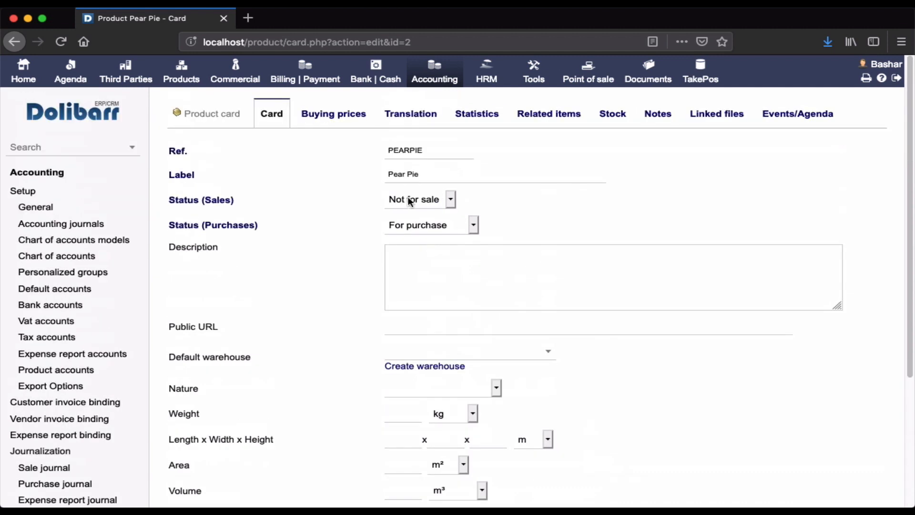
# Step: Choose 607 - Purchases of goods as Pear Pie's accounting code for purchases
pyautogui.scroll(-5, 392, 334)
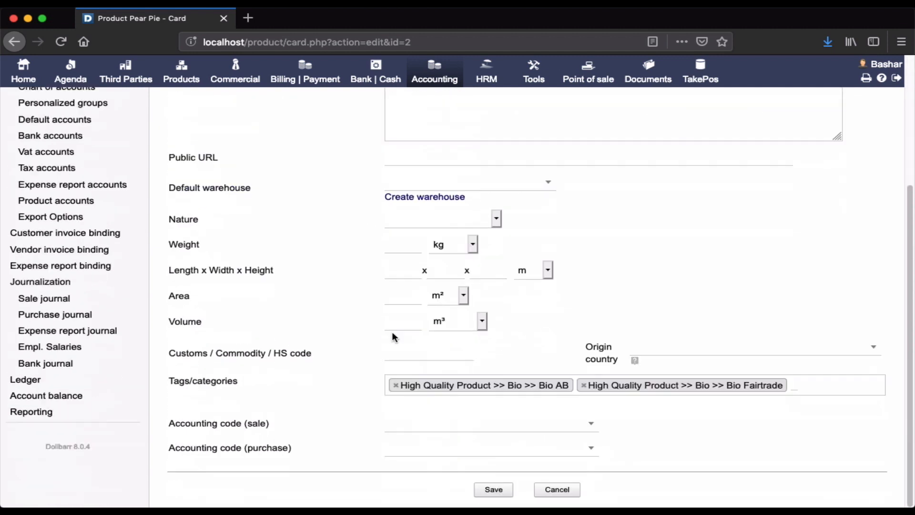
pyautogui.click(461, 453)
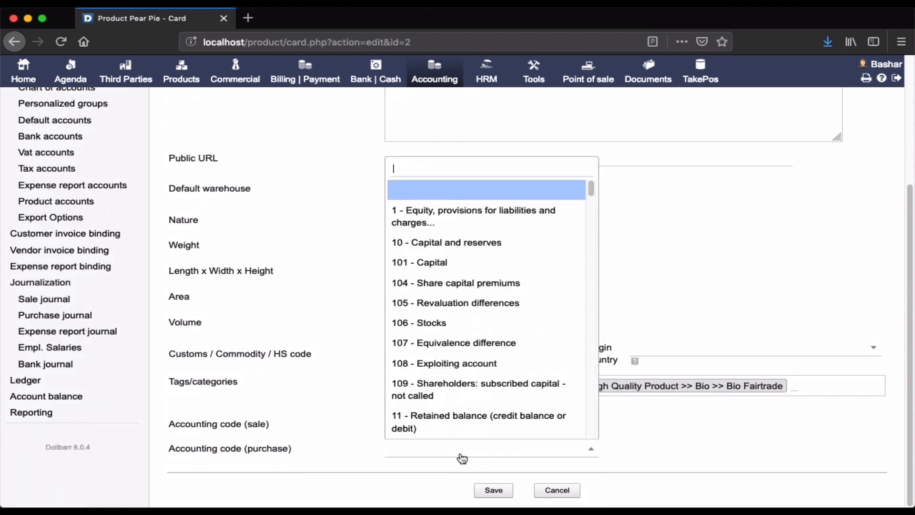
pyautogui.write('purch')
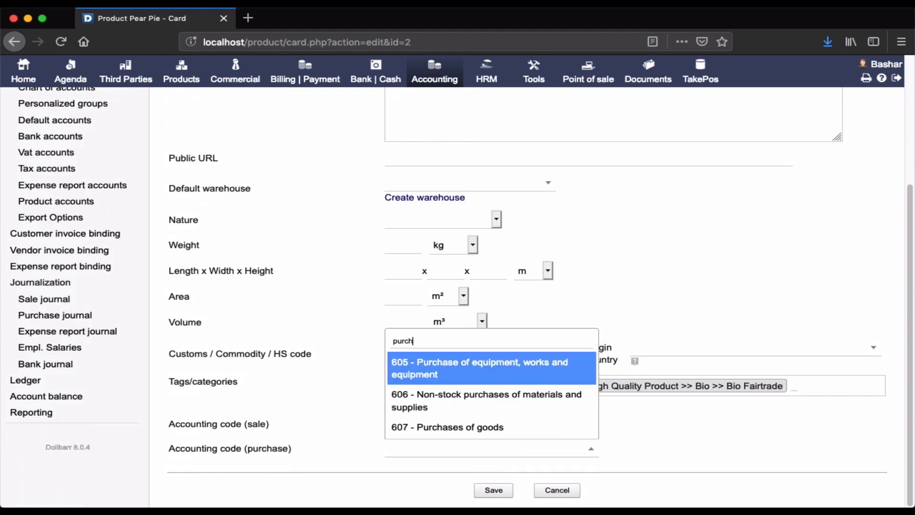
pyautogui.click(496, 434)
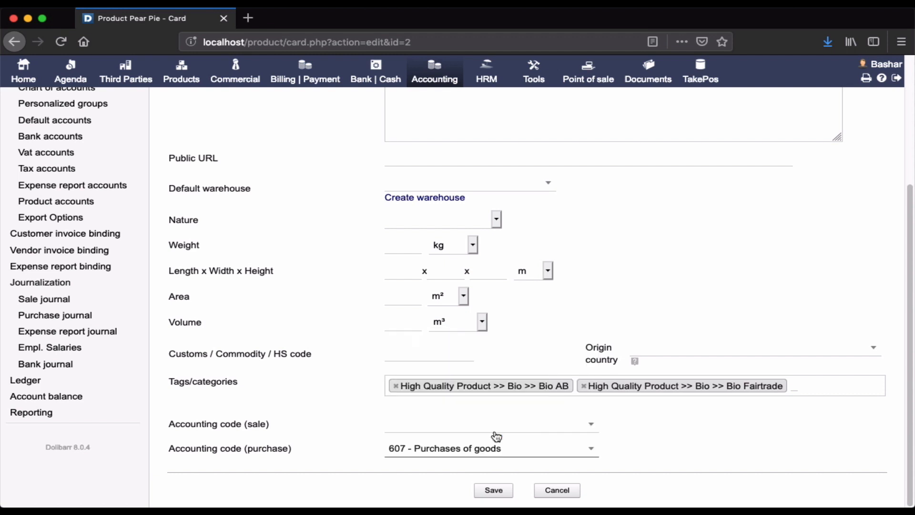
# Step: Examine Pear Pie's sales and purchase statuses together with its sale and purchase accounting codes in the edit form
pyautogui.click(476, 454)
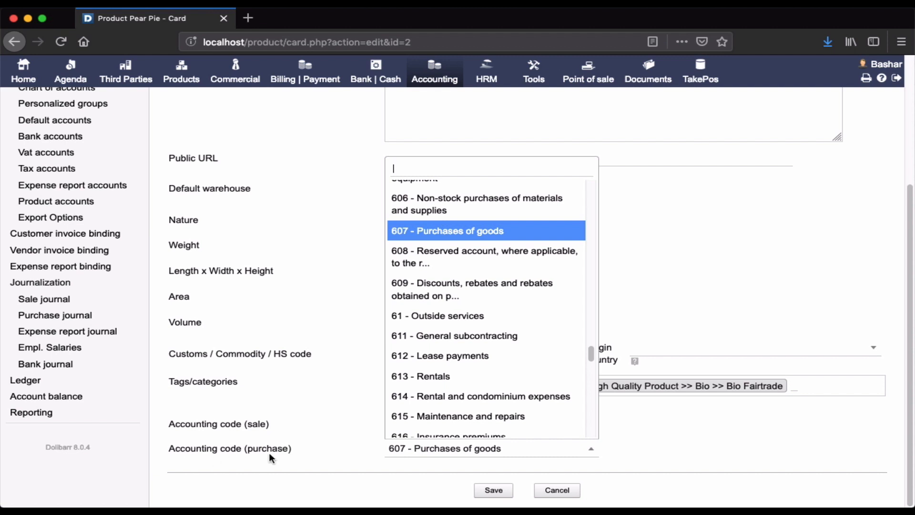
pyautogui.scroll(3, 284, 305)
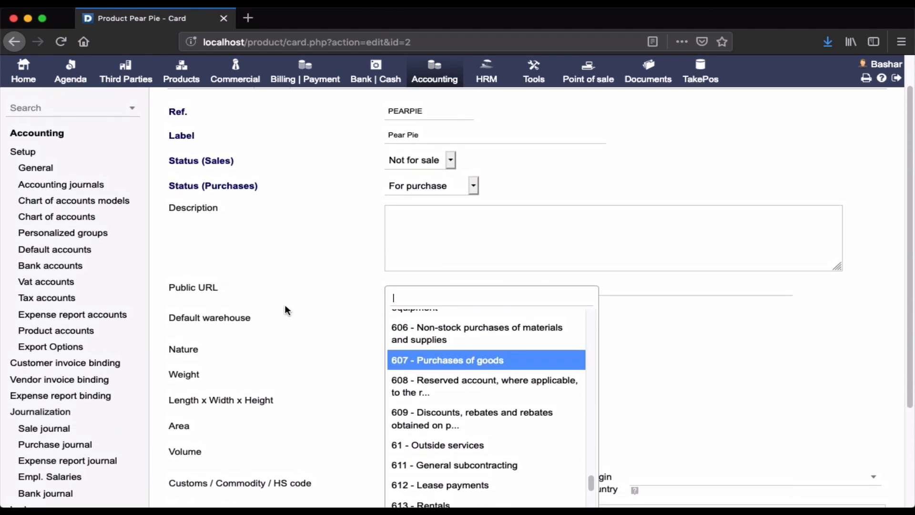
pyautogui.scroll(-2, 284, 304)
pyautogui.scroll(-1, 285, 300)
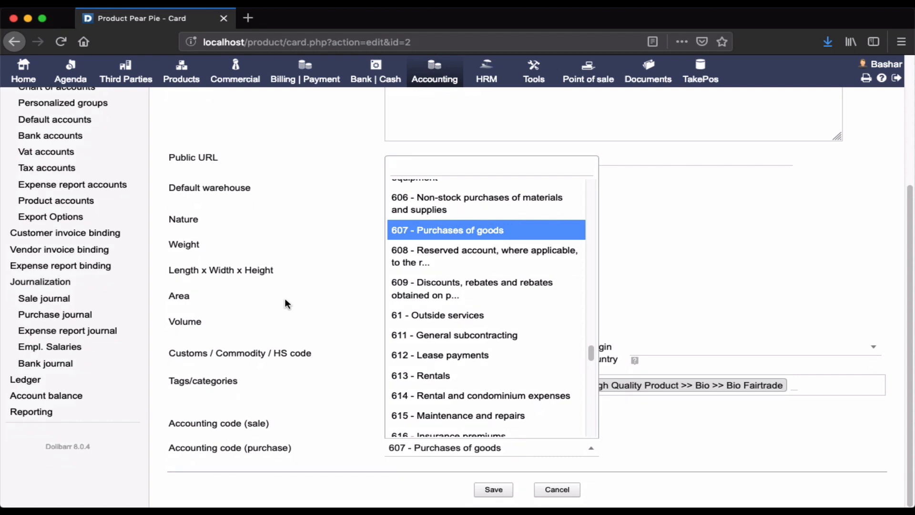
pyautogui.scroll(3, 285, 300)
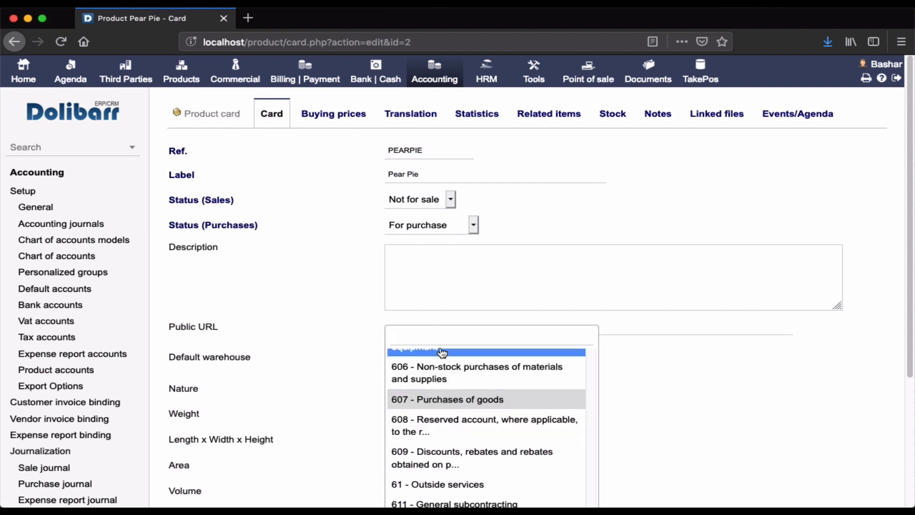
pyautogui.click(295, 369)
pyautogui.scroll(3, 295, 370)
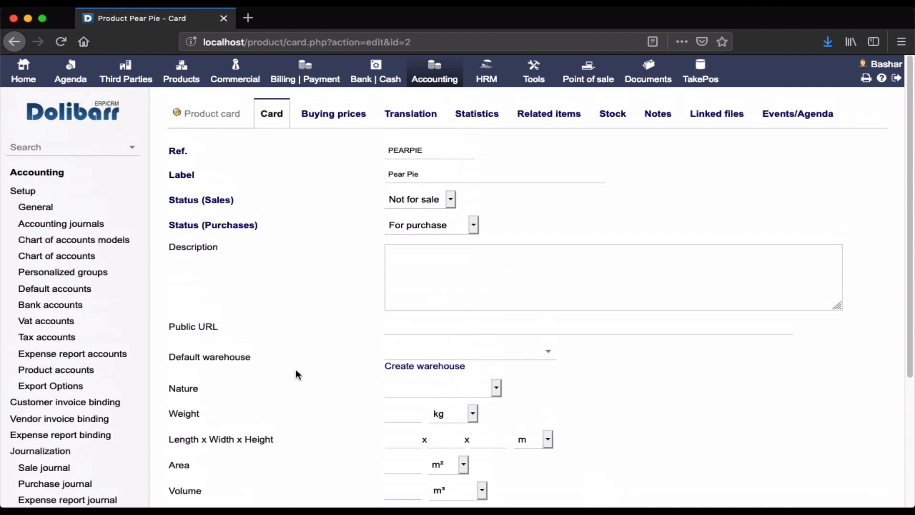
pyautogui.scroll(-4, 296, 369)
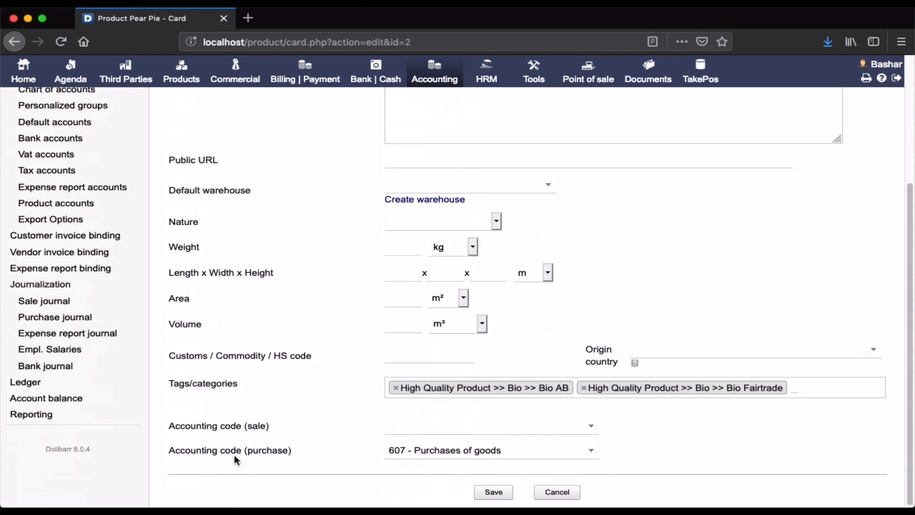
pyautogui.scroll(4, 331, 368)
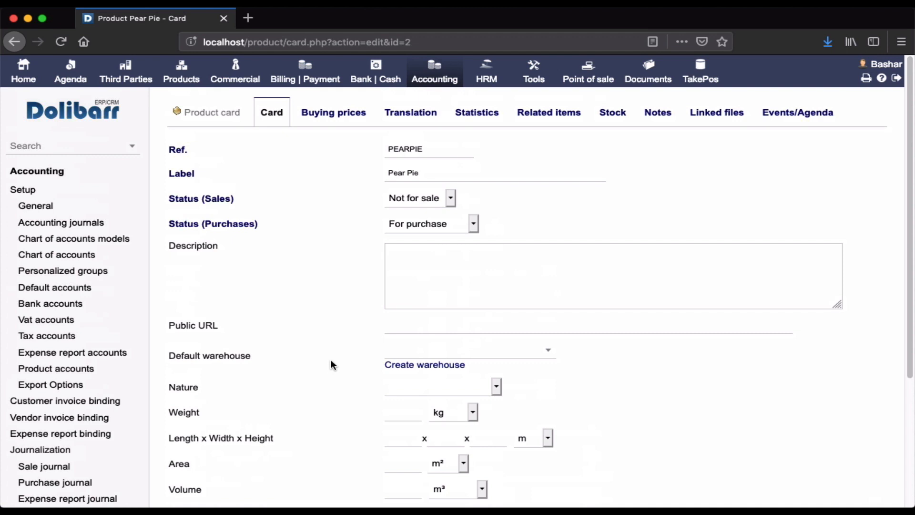
pyautogui.scroll(-1, 331, 361)
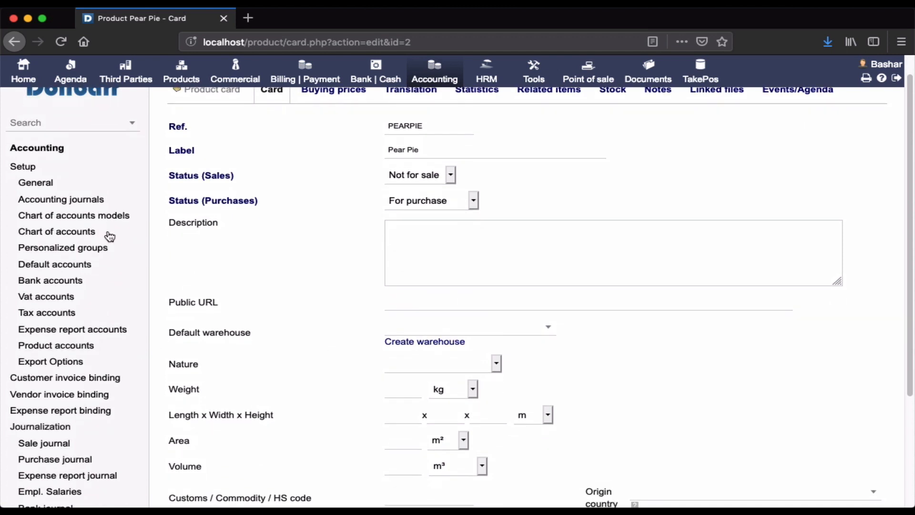
# Step: Return to the product accounts and list the products in purchases mode to review their purchase accounts
pyautogui.click(85, 346)
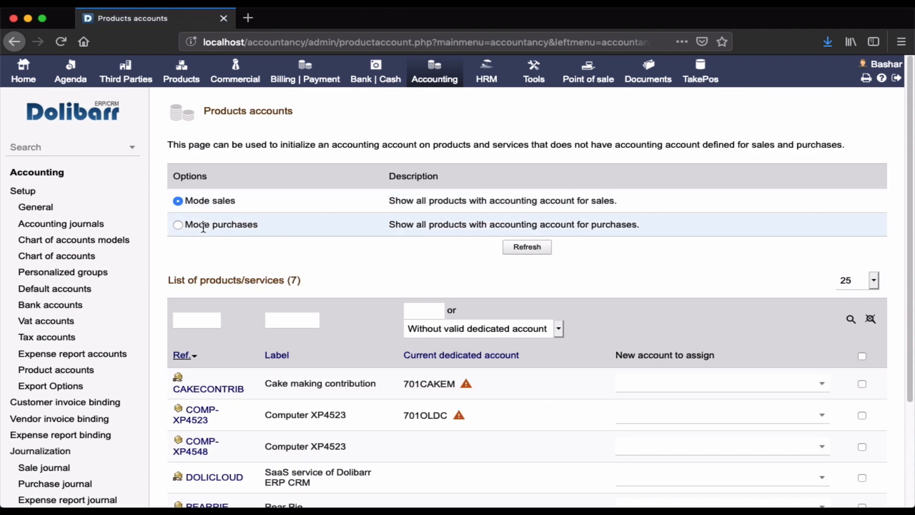
pyautogui.click(179, 227)
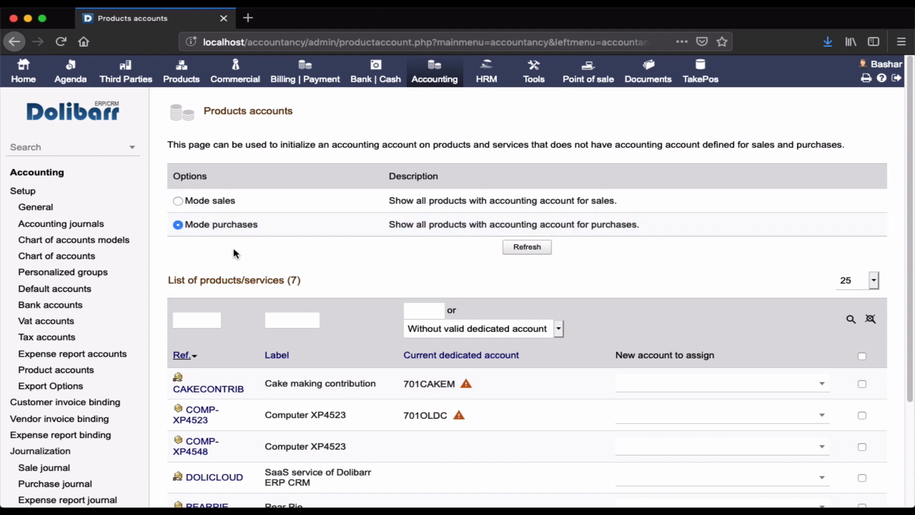
pyautogui.click(527, 247)
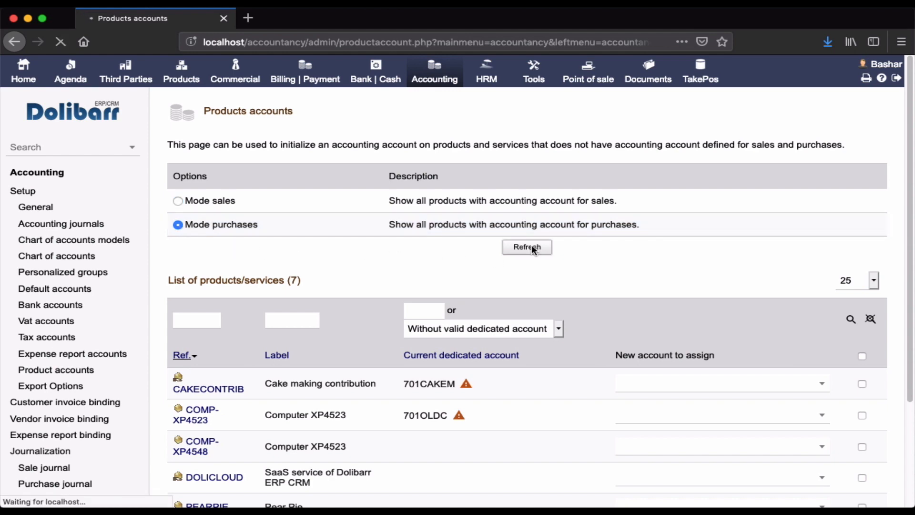
pyautogui.scroll(-5, 505, 297)
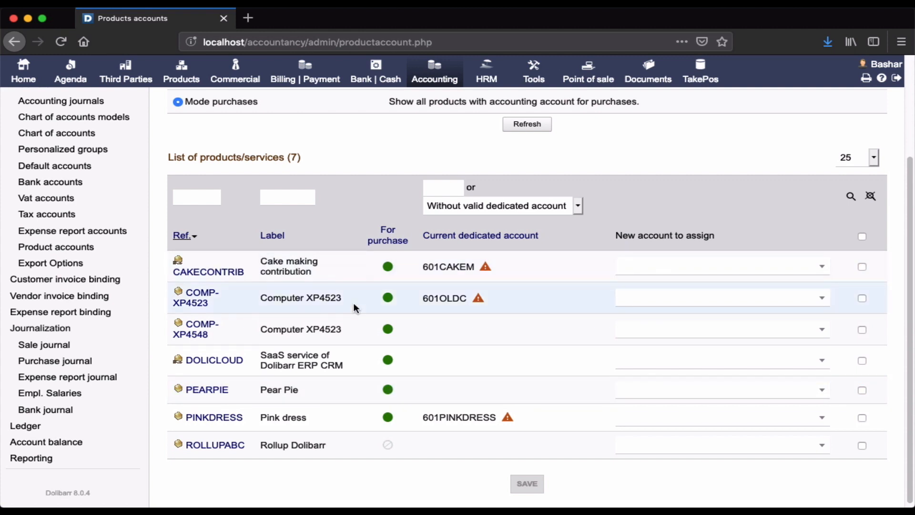
# Step: Switch the product accounts list to sales mode, review the sales accounts, and return to the accounting area overview
pyautogui.scroll(3, 353, 302)
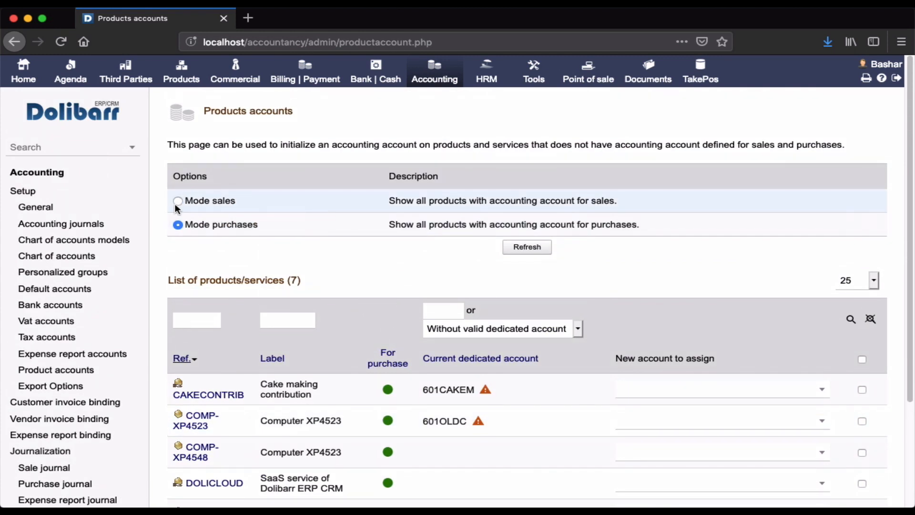
pyautogui.click(178, 202)
pyautogui.click(510, 246)
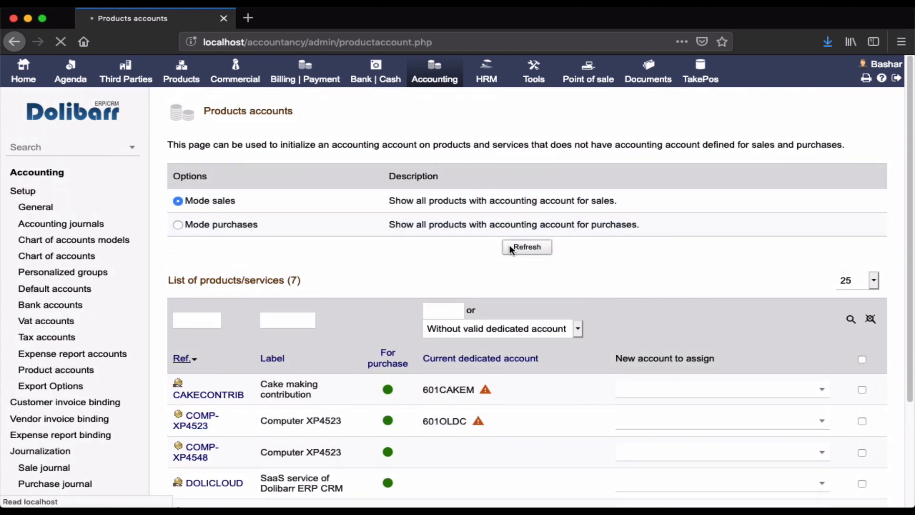
pyautogui.scroll(-3, 471, 361)
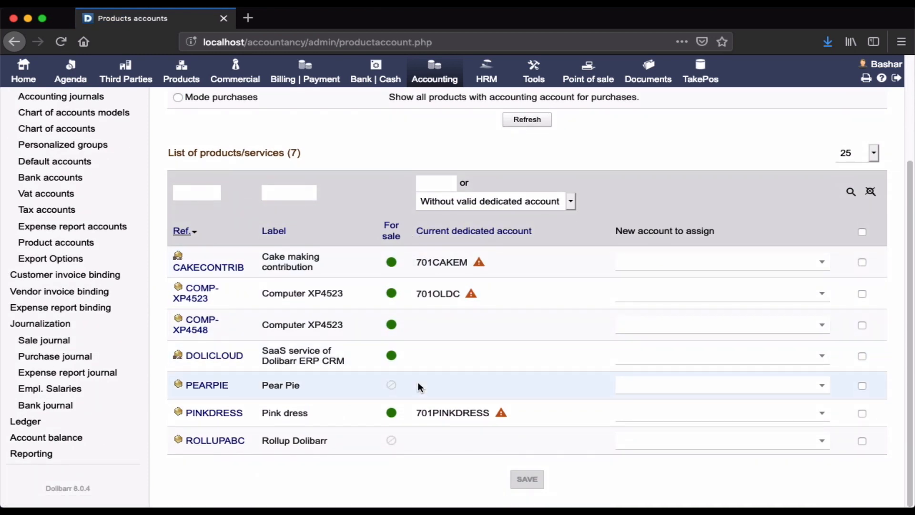
pyautogui.scroll(-3, 418, 385)
pyautogui.scroll(4, 545, 298)
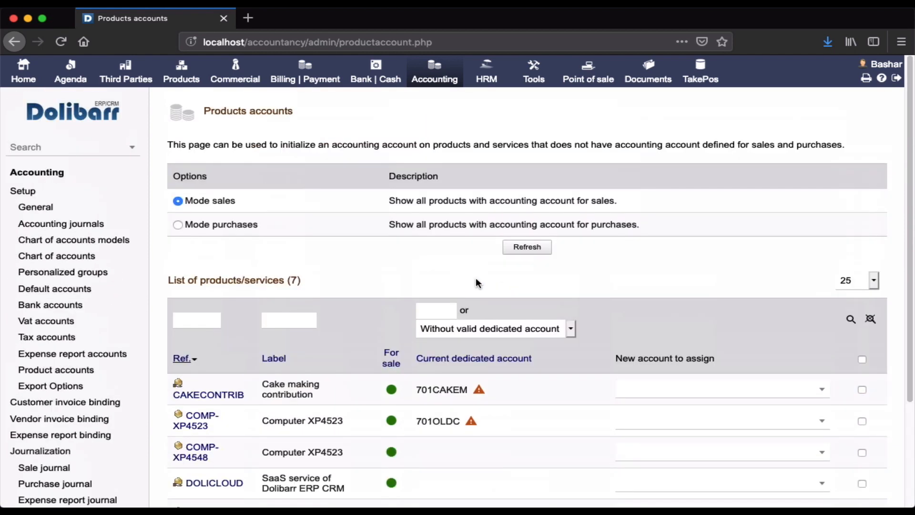
pyautogui.click(37, 172)
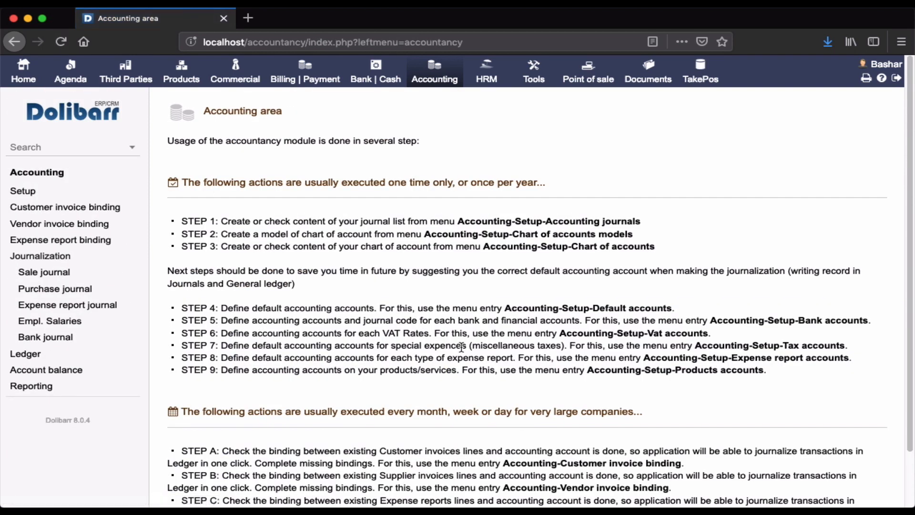